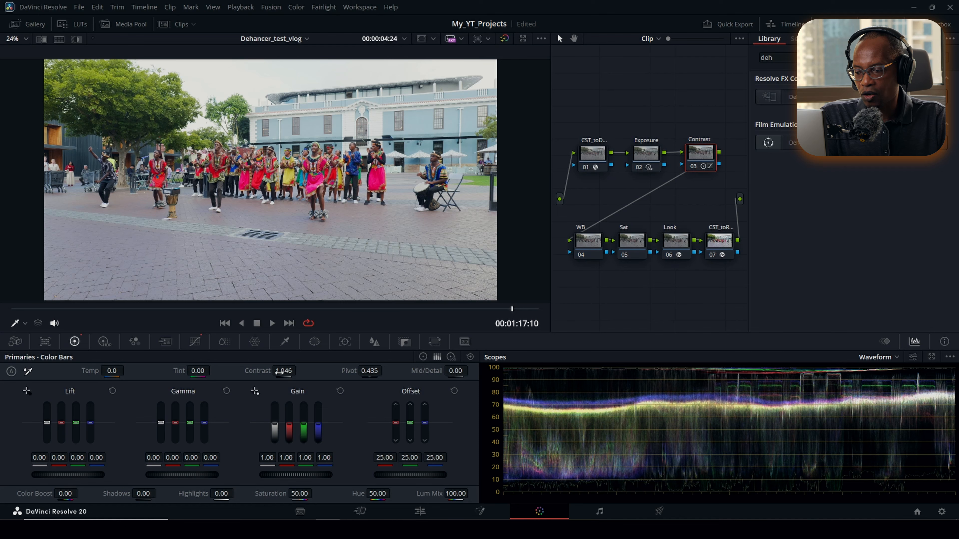
Step: Compare the image with the Contrast node disabled and enabled, inspecting the dancers up close
left_click(697, 170)
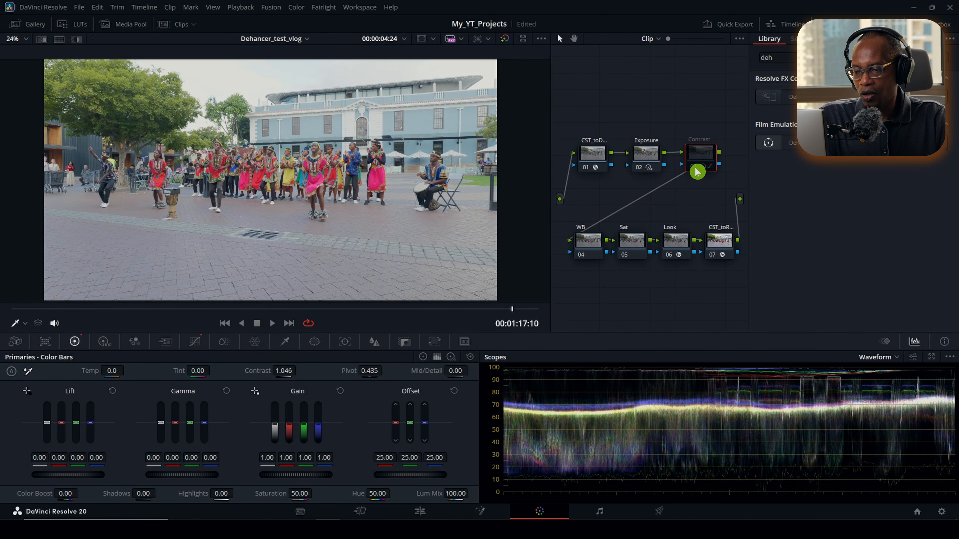
left_click(697, 170)
left_click(697, 170)
left_click(696, 170)
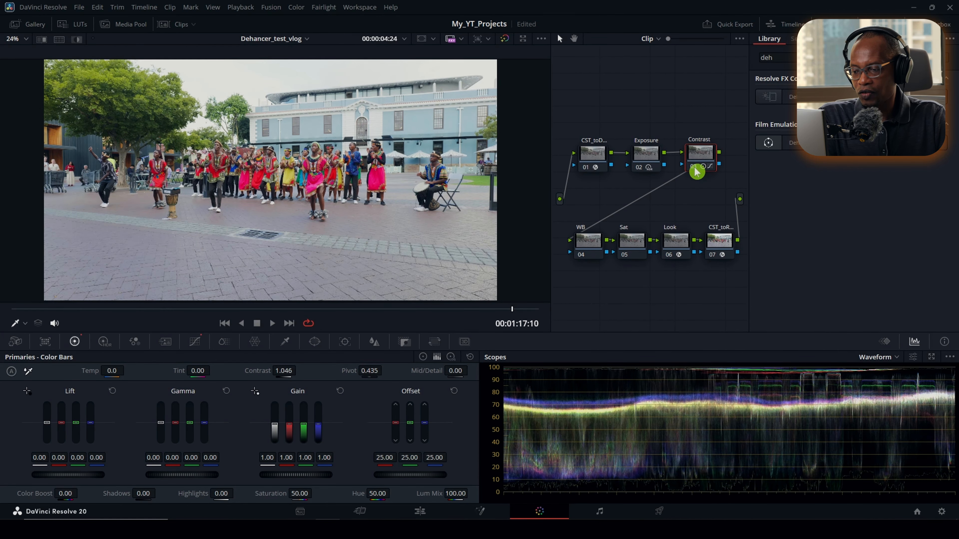
scroll(324, 173, "up", 1)
scroll(391, 207, "up", 1)
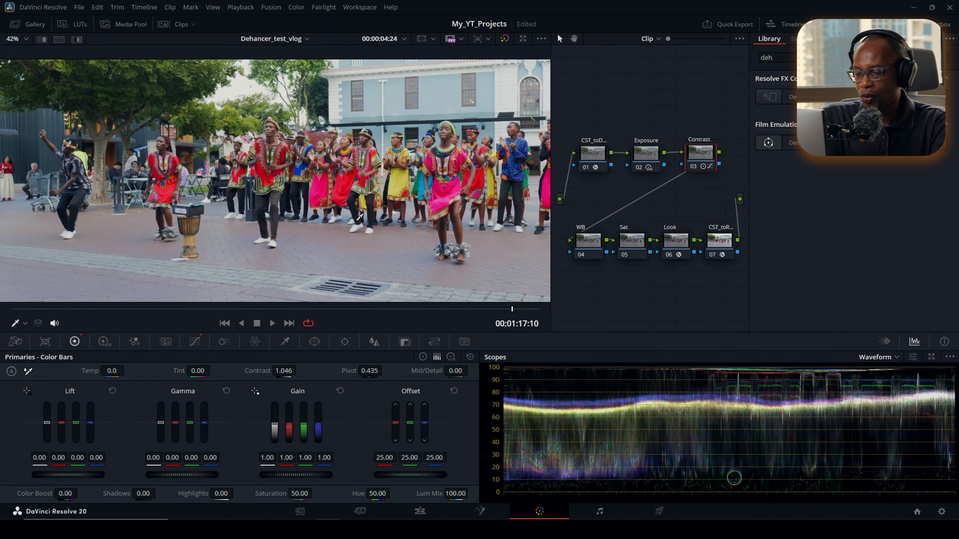
scroll(391, 207, "down", 2)
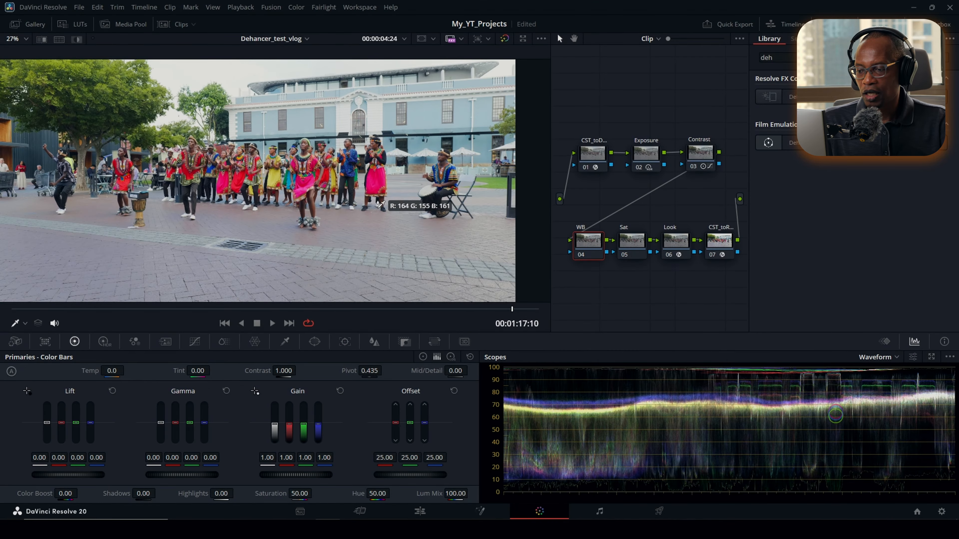
Step: White-balance the shot on the WB node by sampling the white umbrella beside the dancers, and check the node's effect
scroll(383, 201, "up", 4)
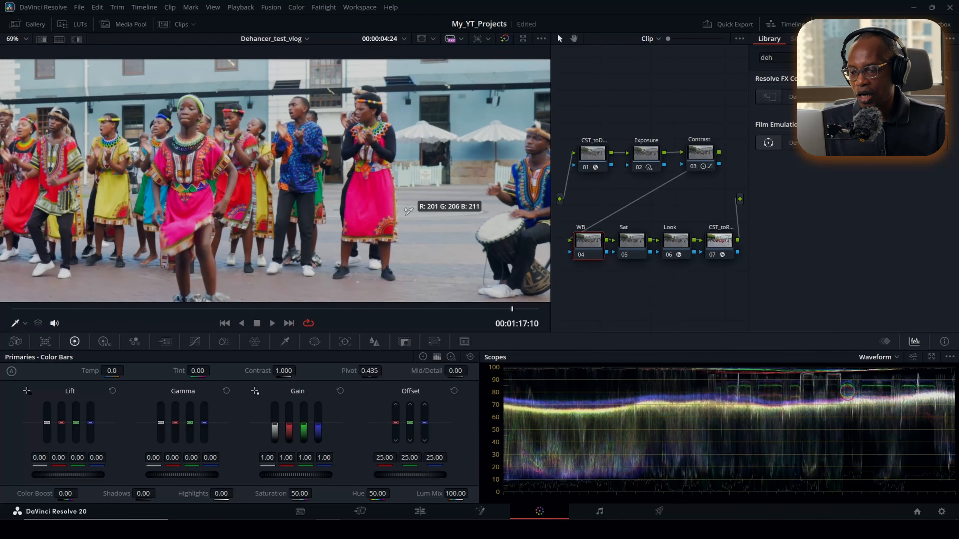
scroll(405, 256, "up", 2)
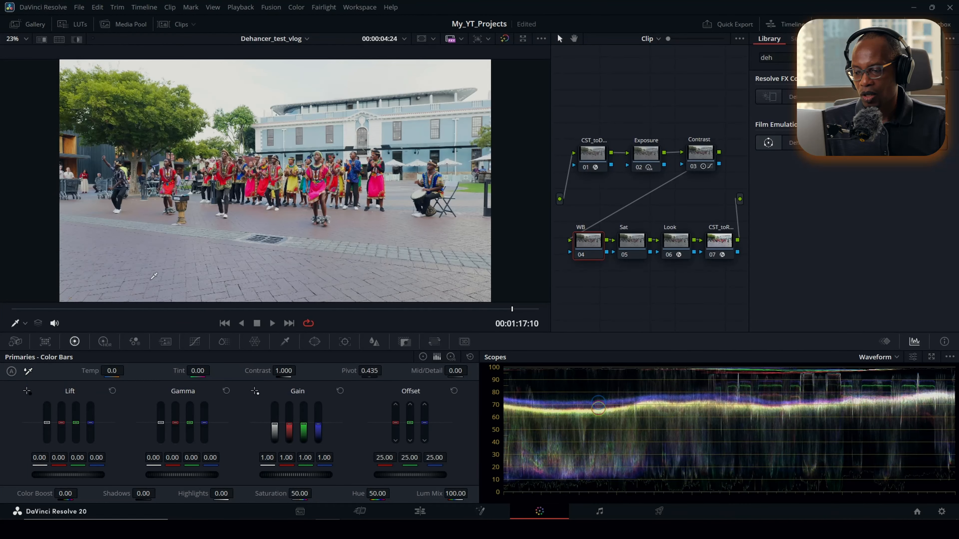
scroll(416, 166, "up", 8)
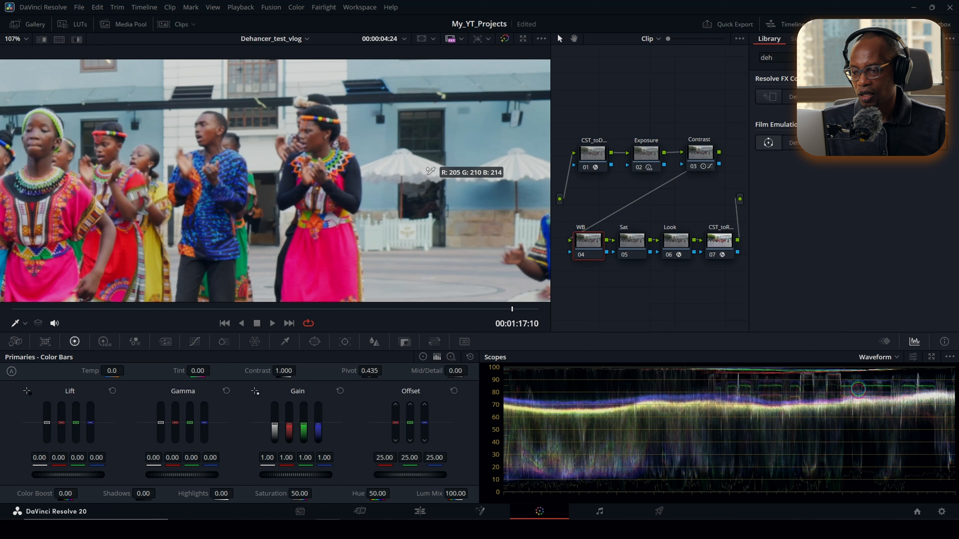
left_click(396, 166)
key("shift+z")
left_click(583, 259)
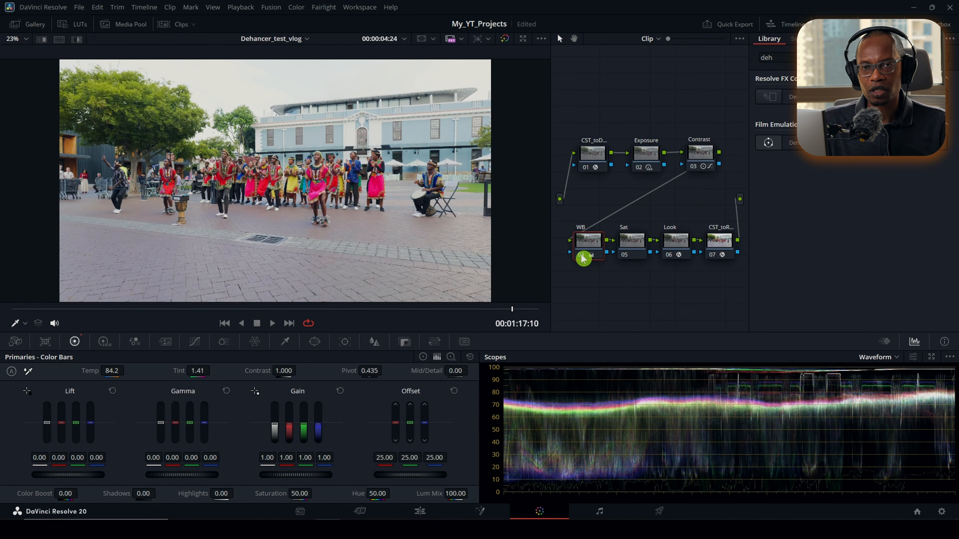
Step: With the Vectorscope displayed, shift the WB node's Offset wheel to 25.33 red, 24.69 green and 23.31 blue, comparing it off and on
left_click(897, 358)
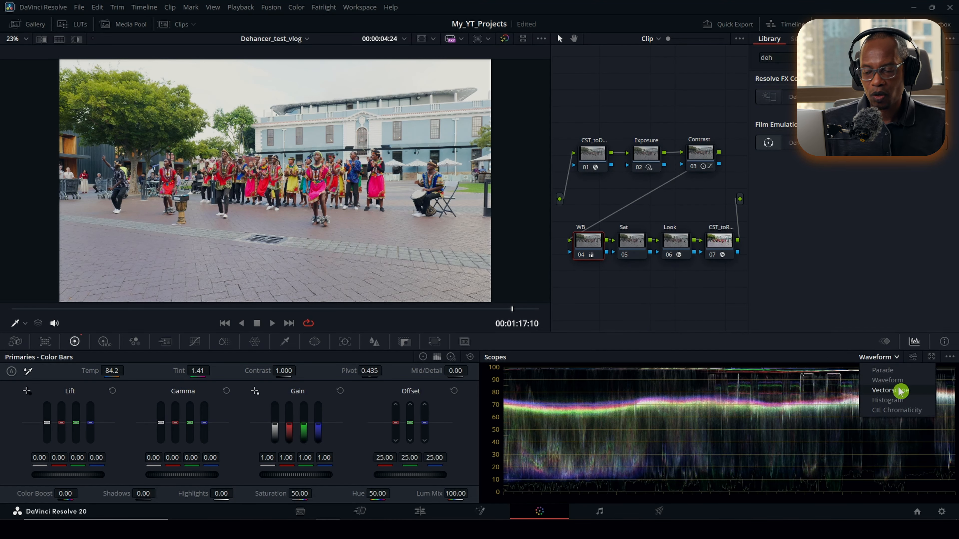
left_click(899, 392)
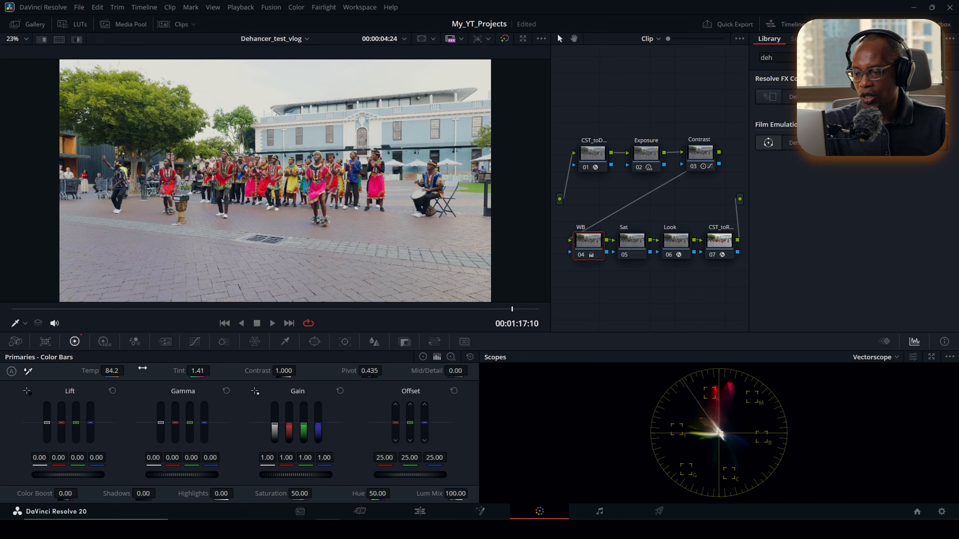
left_click(423, 358)
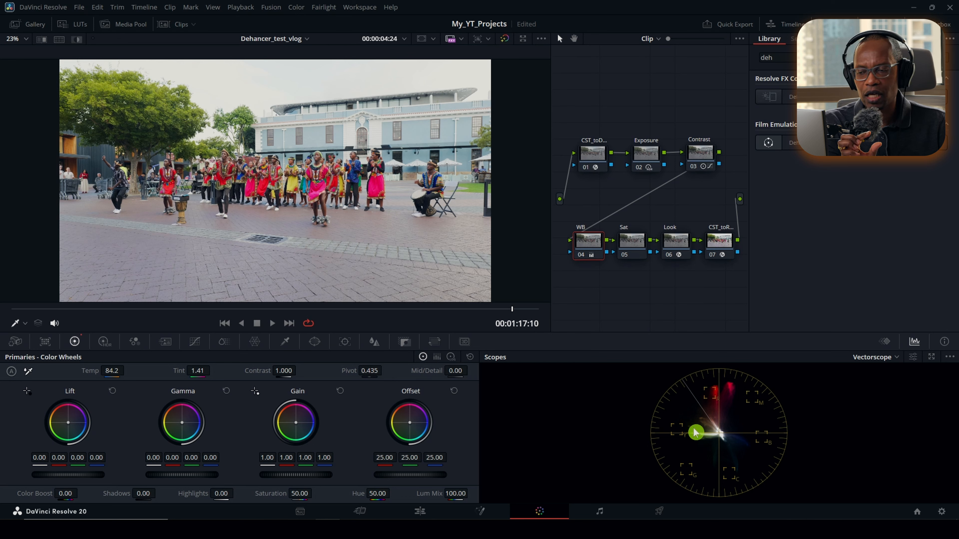
left_click_drag(409, 423, 408, 423)
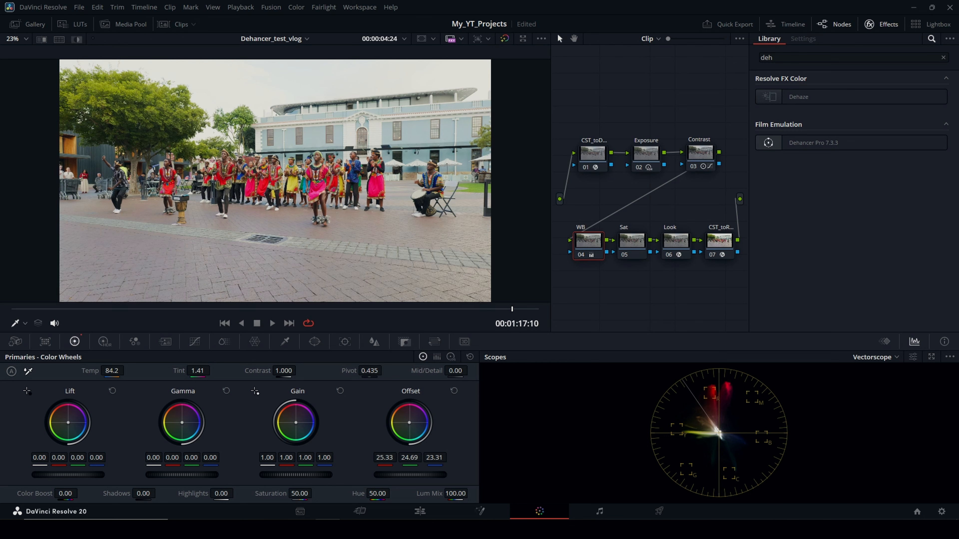
left_click(592, 256)
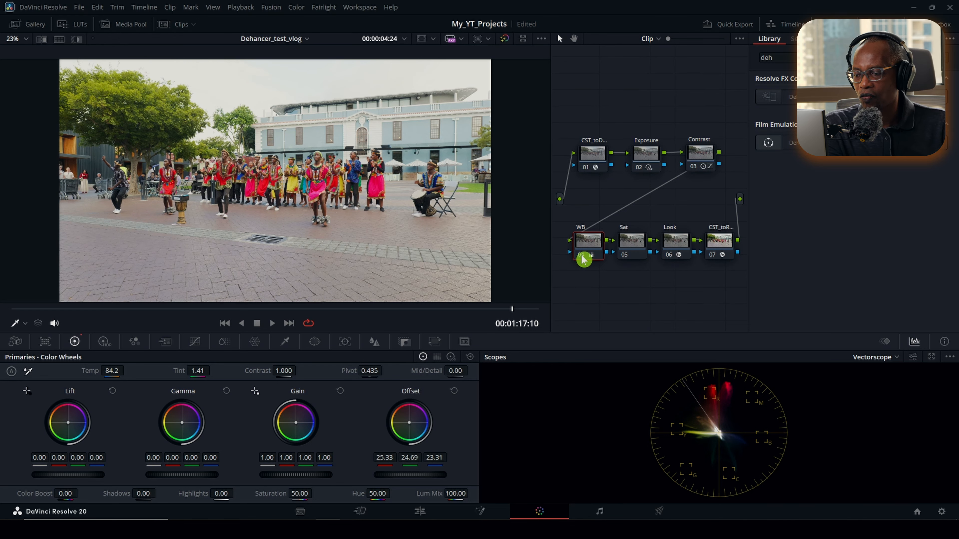
left_click(582, 256)
left_click(582, 256)
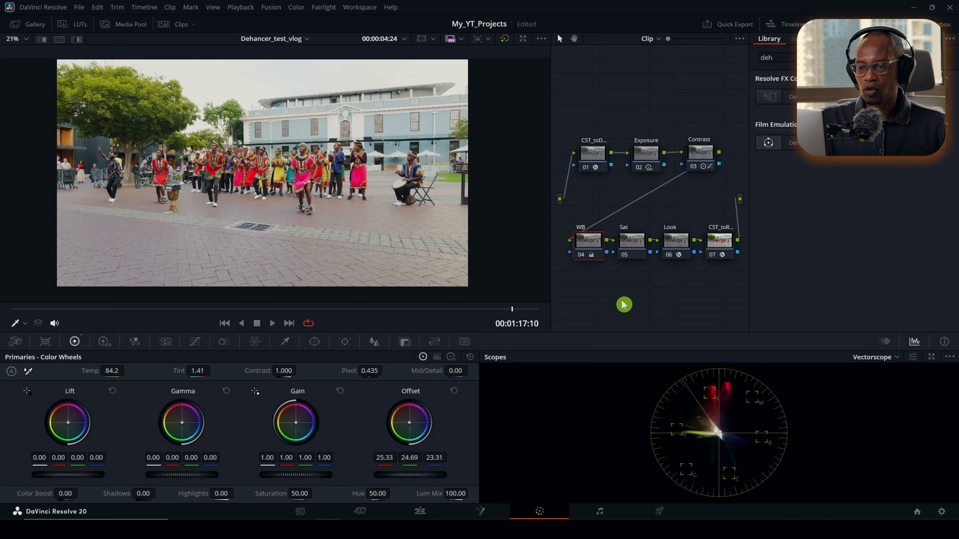
Step: Set the Sat node's color space to HSL
left_click(639, 247)
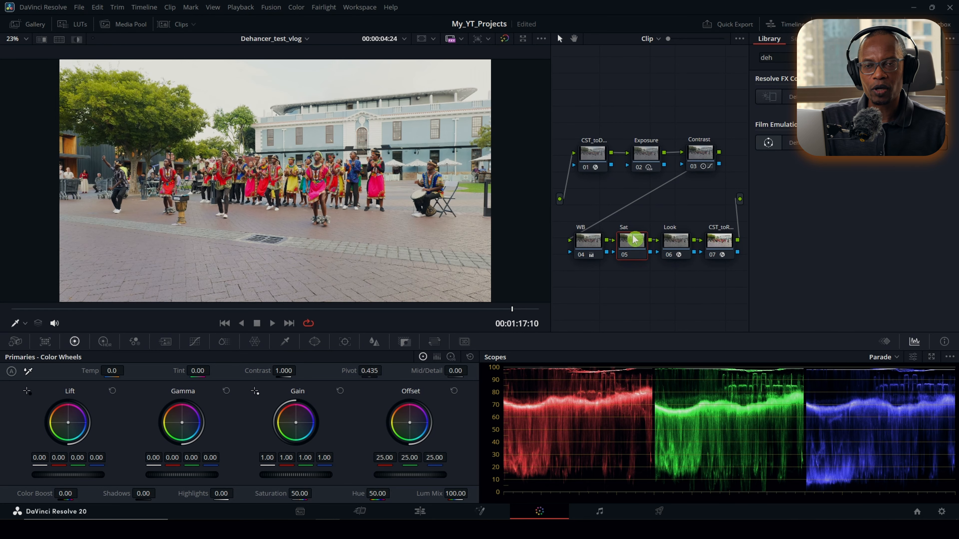
right_click(632, 245)
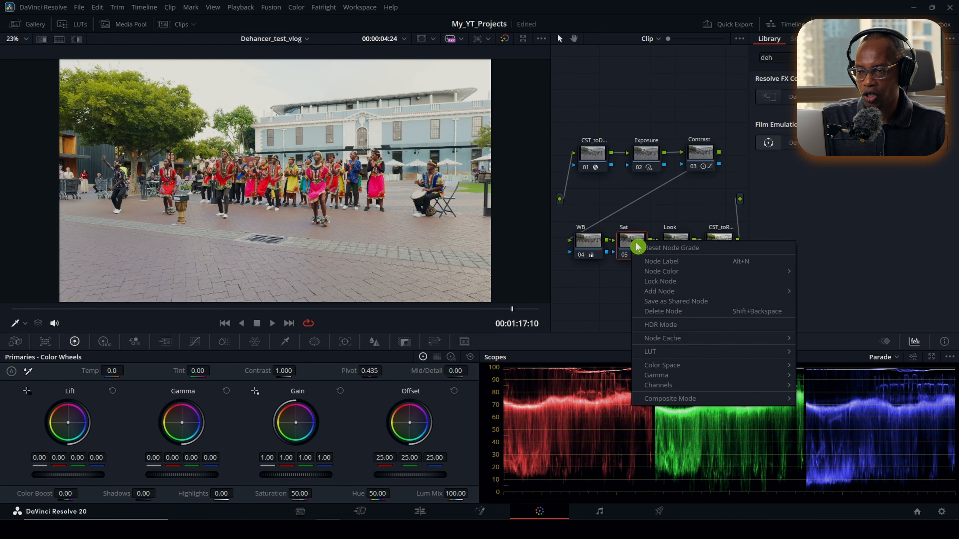
mouse_move(692, 367)
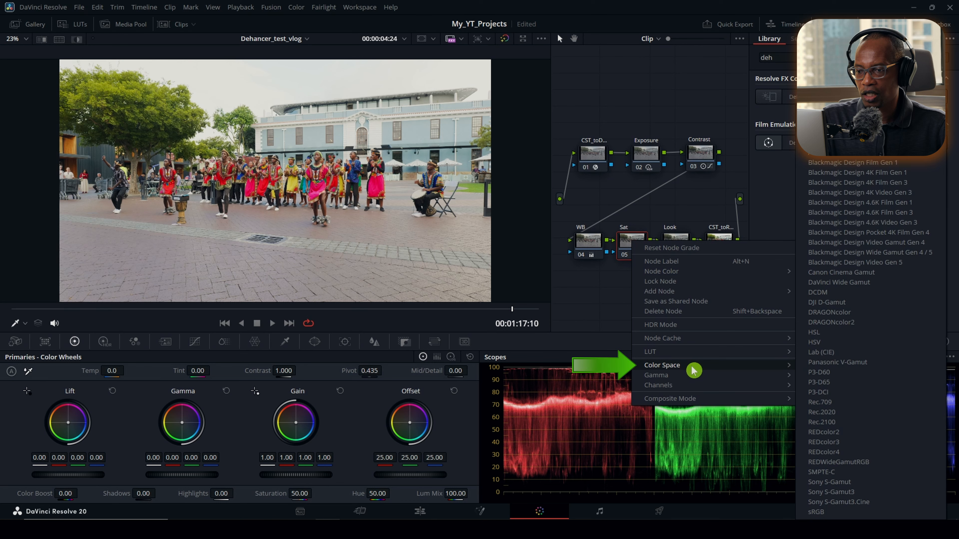
left_click(832, 337)
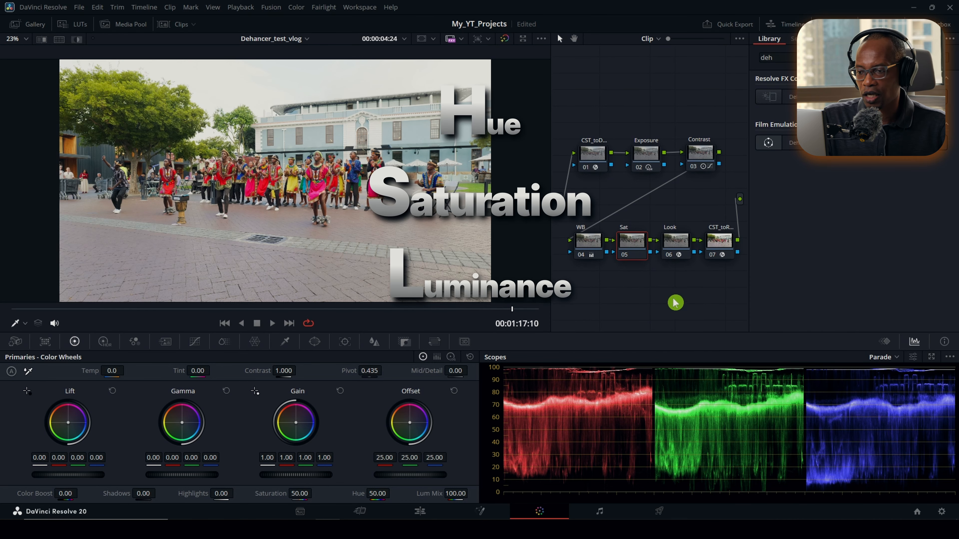
Step: Disable Channel 1 and Channel 3 on the Sat node, leaving only Channel 2 active
right_click(629, 245)
mouse_move(734, 387)
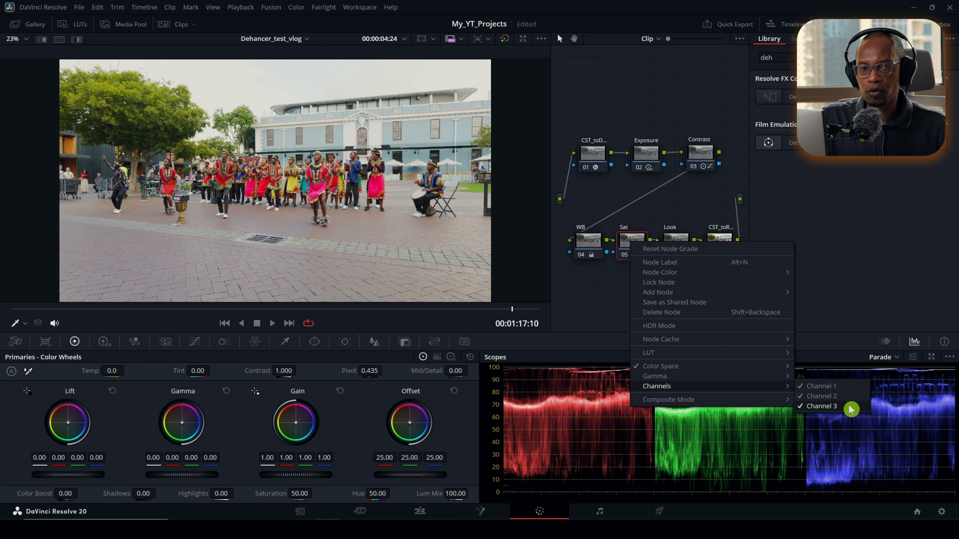
left_click(849, 388)
right_click(634, 250)
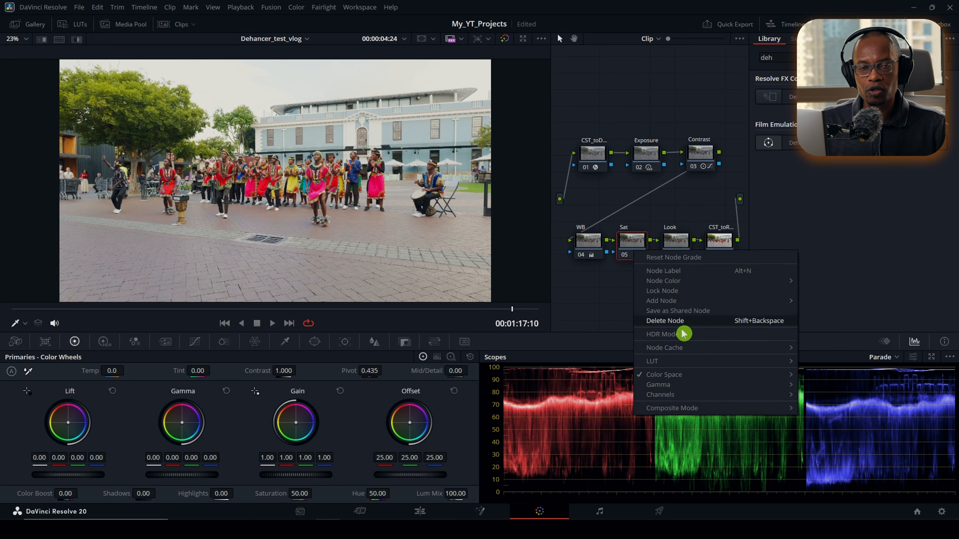
mouse_move(748, 394)
left_click(845, 415)
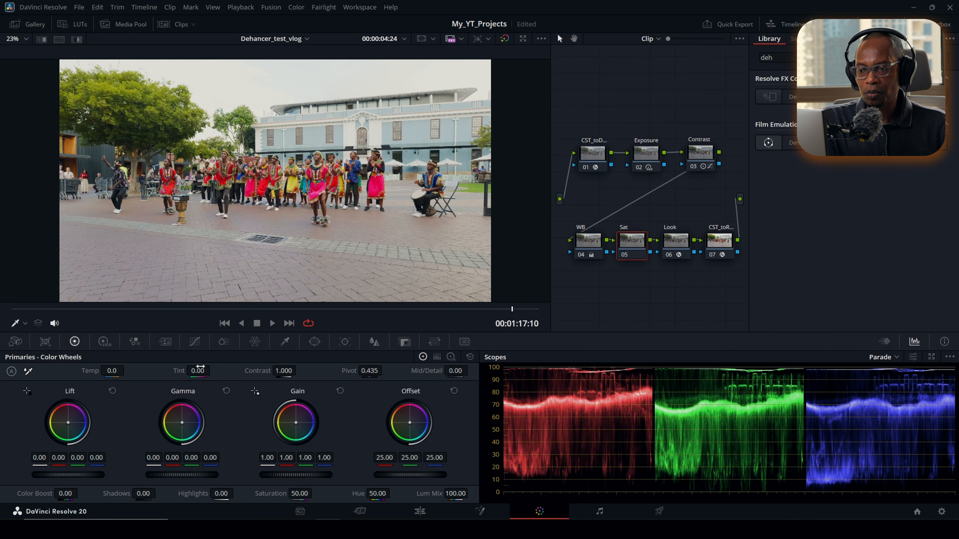
Step: Place anchor points in the shadows and midtones of the Sat node's custom curve, removing the extra highlight point
left_click(198, 342)
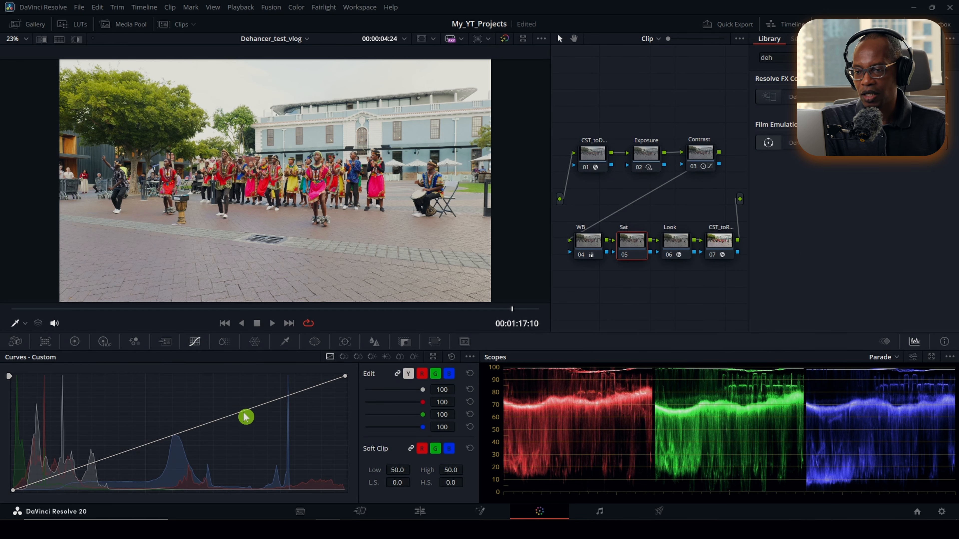
mouse_move(344, 376)
left_mouse_down()
mouse_move(342, 454)
mouse_move(345, 376)
left_mouse_up()
mouse_move(17, 493)
left_mouse_down()
mouse_move(12, 467)
mouse_move(129, 510)
mouse_move(11, 505)
mouse_move(13, 490)
left_mouse_up()
left_click(37, 479)
left_click(176, 437)
left_click(290, 396)
right_click(289, 396)
Step: Raise the curve's midtone point and add a slightly raised lower-midtone point, comparing the Sat node off and on
left_click_drag(176, 436, 174, 430)
mouse_move(84, 466)
left_mouse_down()
mouse_move(79, 451)
mouse_move(85, 463)
left_mouse_up()
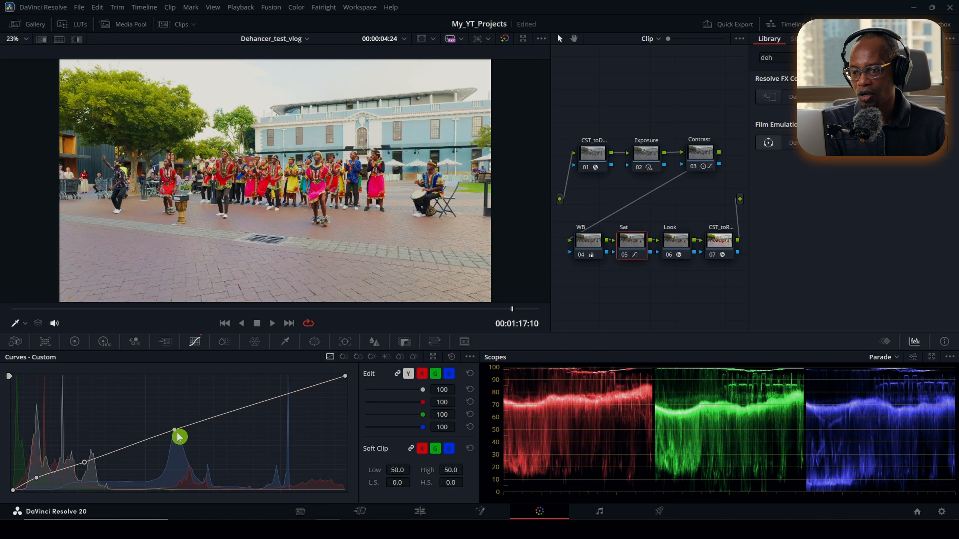
left_click(626, 259)
left_click(625, 258)
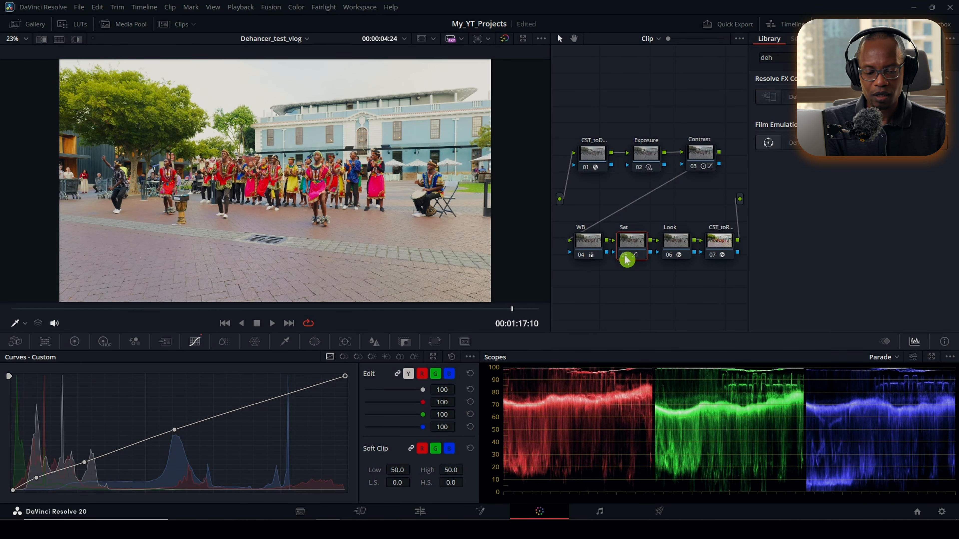
left_click(626, 259)
left_click(626, 258)
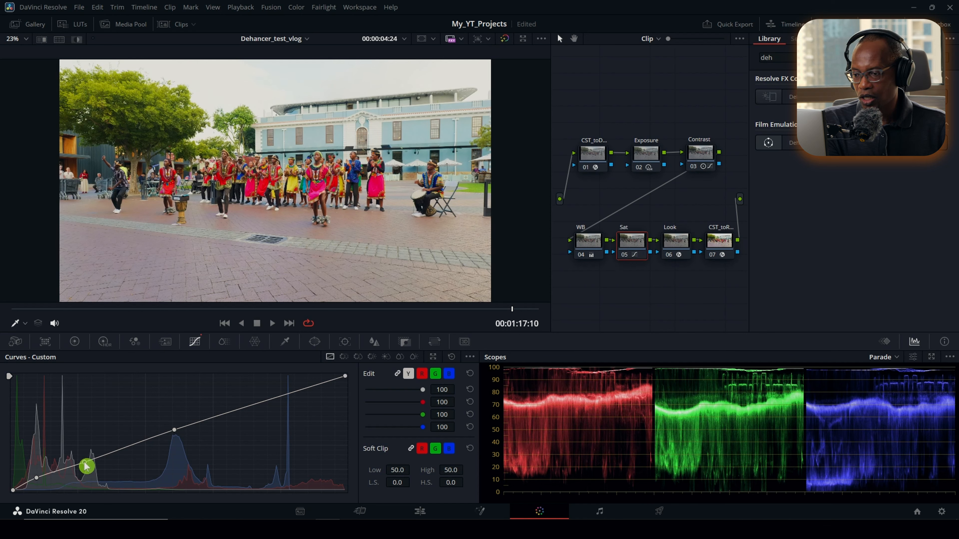
Step: Lift the Sat curve's shadow point slightly and compare the image with the node off and on
left_click_drag(40, 481, 40, 477)
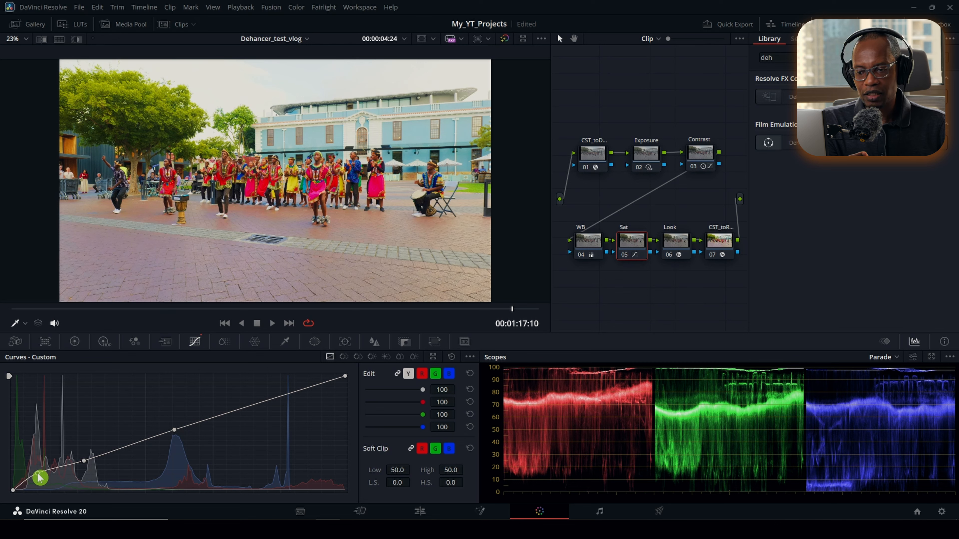
left_click(625, 256)
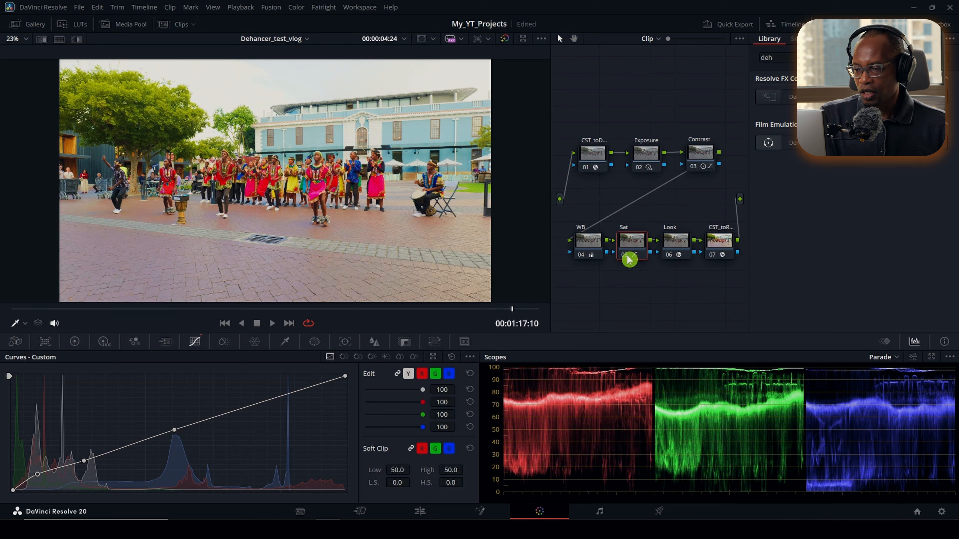
left_click(626, 257)
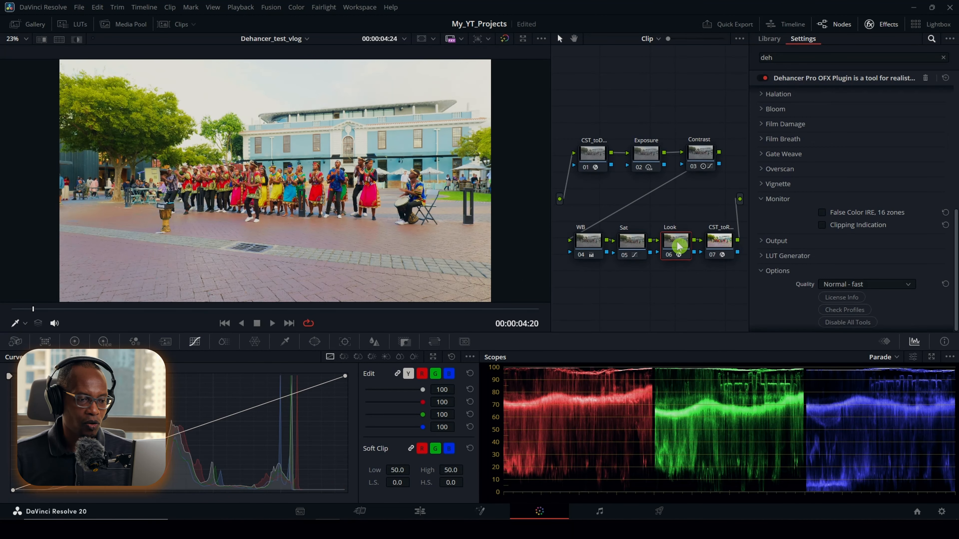
Step: Inspect the exposure up to 00:01:07:05 with Dehancer's False Color IRE, 16 zones enabled on the Look node, and disable the overlay
scroll(808, 163, "up", 5)
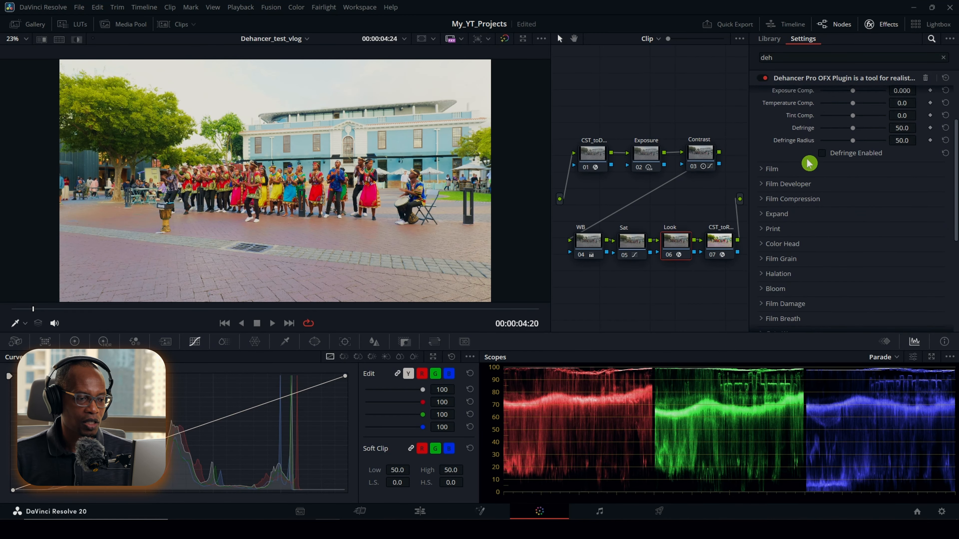
scroll(816, 189, "down", 5)
left_click(823, 212)
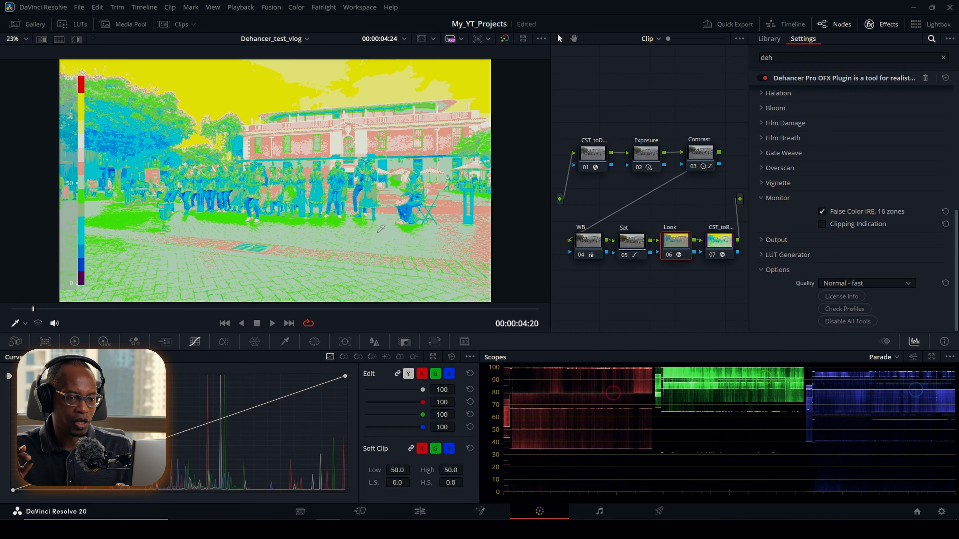
scroll(381, 229, "up", 4)
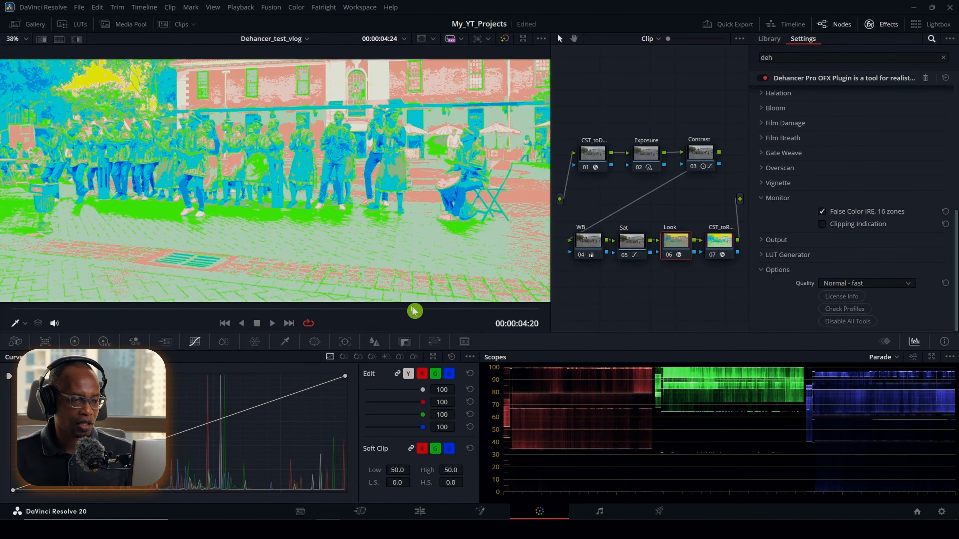
left_click_drag(413, 311, 445, 312)
left_click_drag(227, 173, 423, 208)
left_click(823, 213)
Step: Move the playhead to 00:01:17:04 with the whole frame in view
scroll(421, 232, "down", 2)
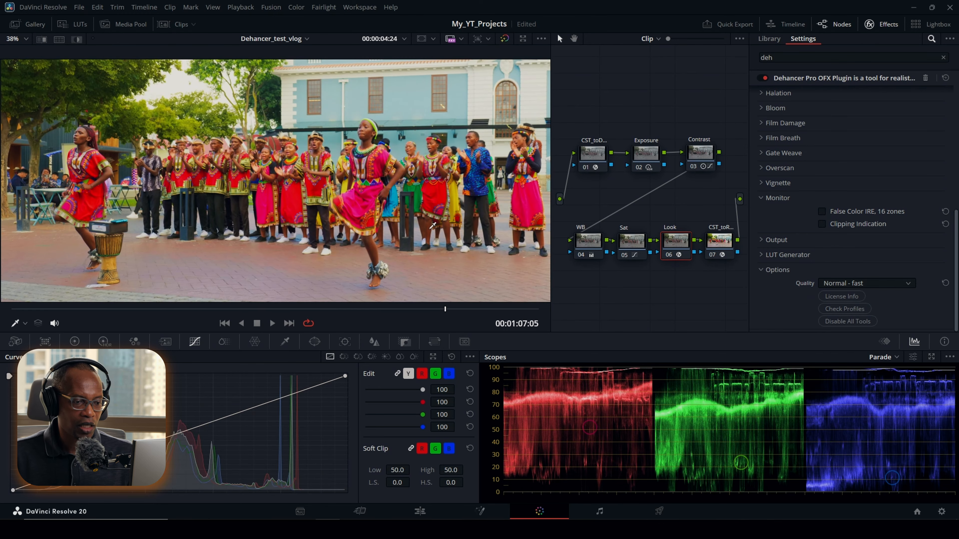
scroll(421, 231, "down", 2)
left_click_drag(437, 314, 510, 314)
scroll(841, 150, "up", 5)
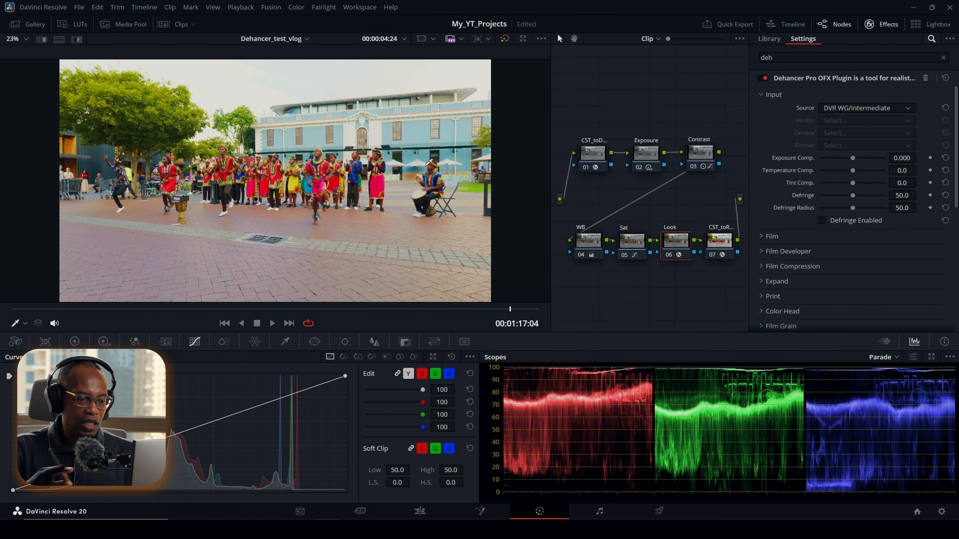
Step: Set Dehancer's Exposure Comp. to about -0.023, and try a Temperature Comp. of -2.3 before resetting it
mouse_move(855, 162)
left_mouse_down()
mouse_move(867, 162)
mouse_move(852, 161)
left_mouse_up()
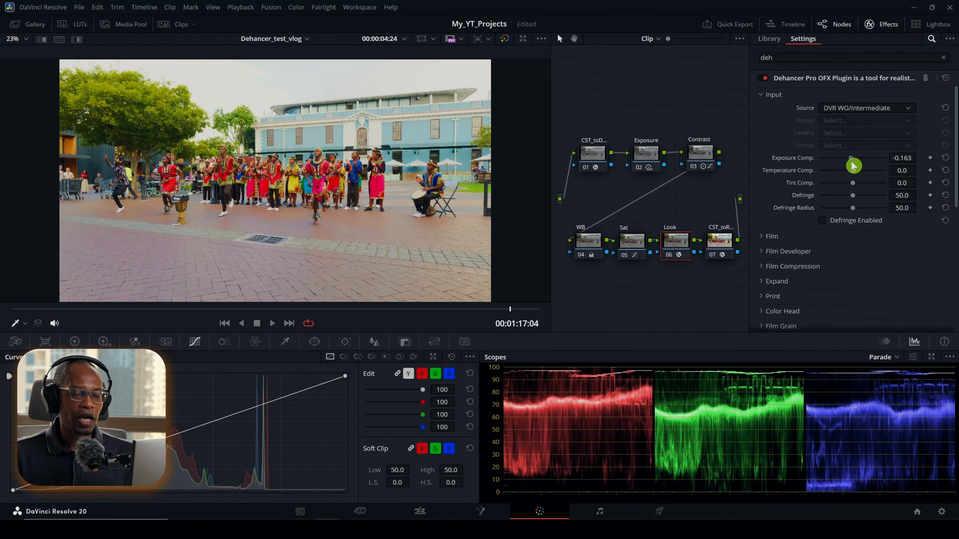
left_click(946, 158)
left_click_drag(856, 163, 851, 171)
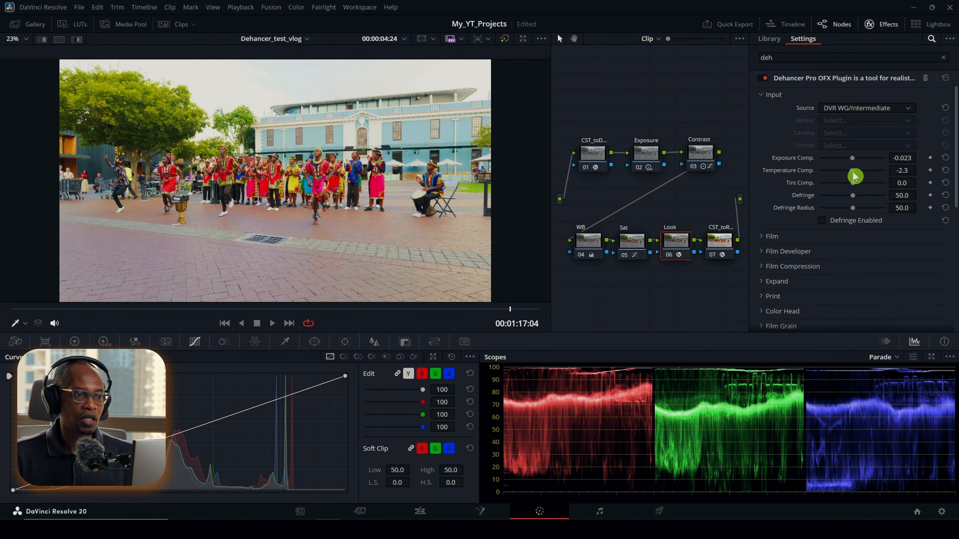
left_click(946, 171)
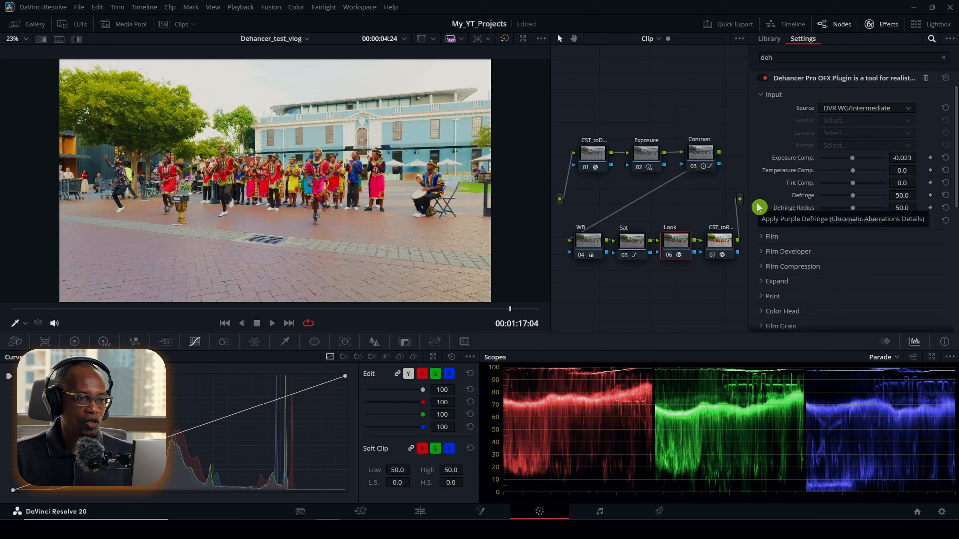
Step: Enable Dehancer's Film emulation and open the list of film profiles
left_click(767, 237)
scroll(780, 221, "down", 1)
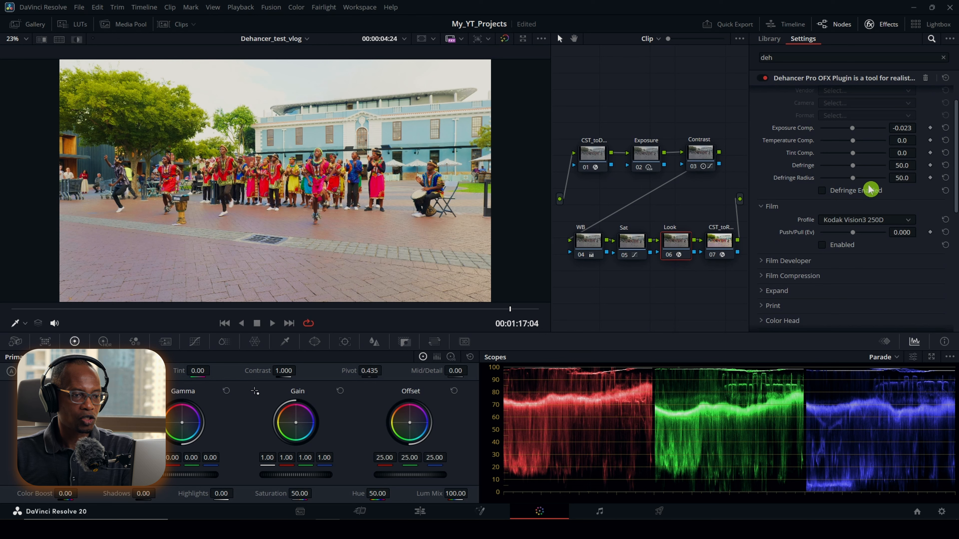
left_click(823, 245)
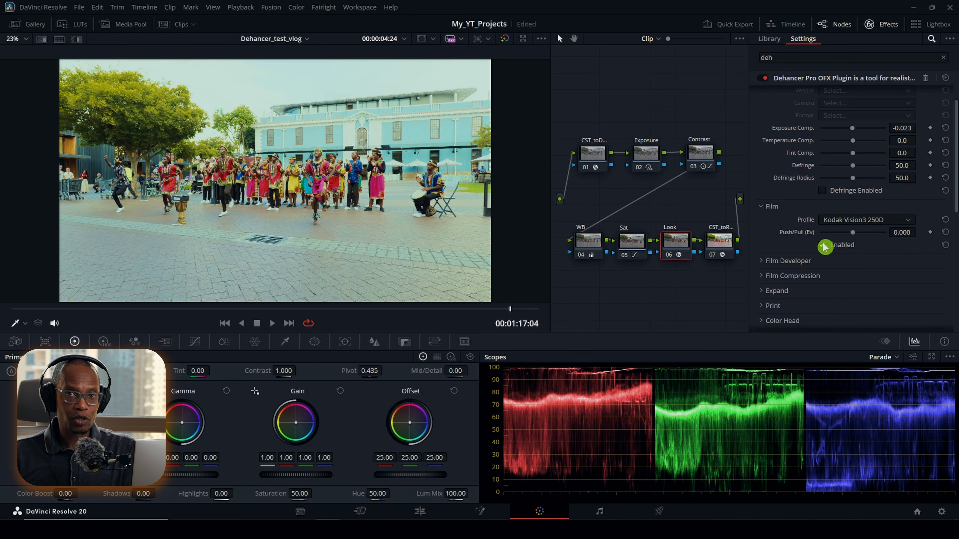
left_click(909, 223)
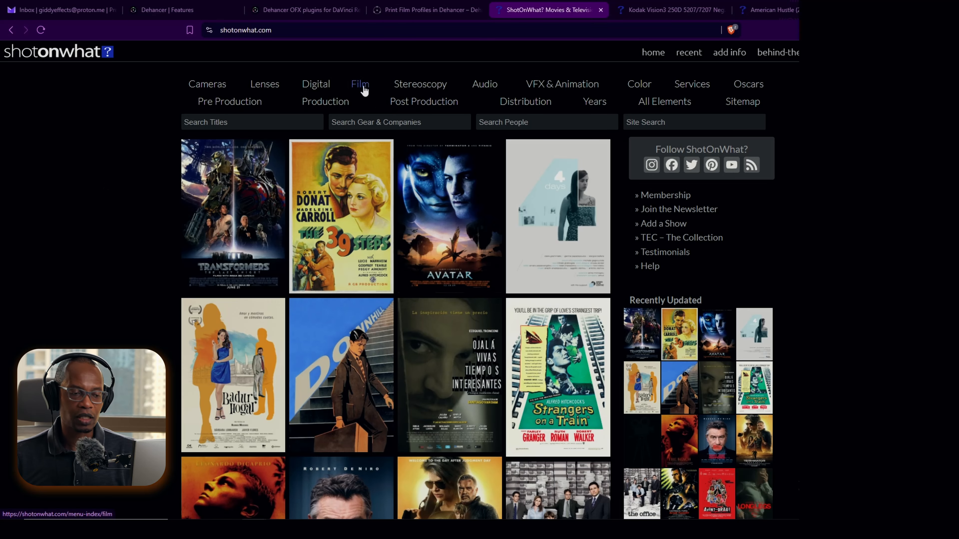
Step: Switch to the browser and look through ShotOnWhat's Film Negative Stock index
left_click(360, 84)
left_click(258, 225)
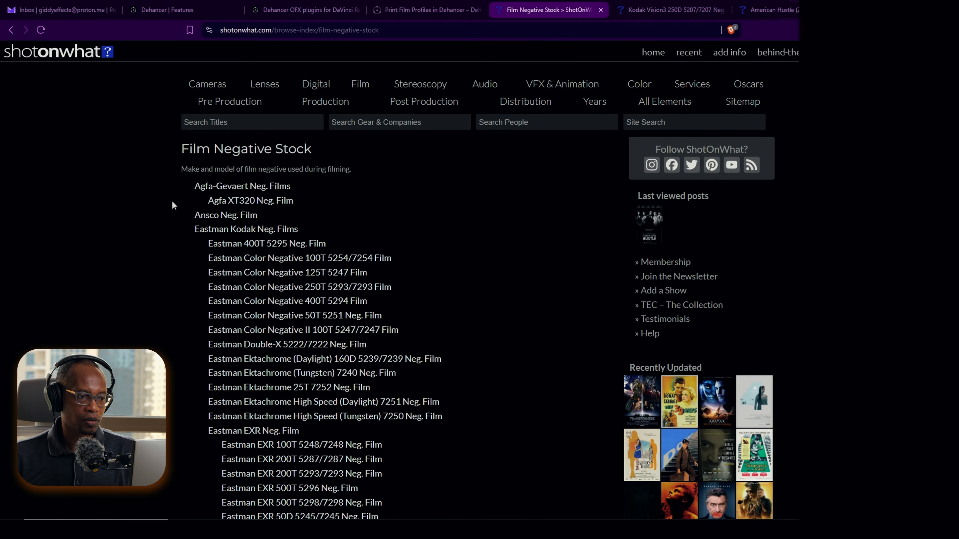
scroll(167, 330, "down", 10)
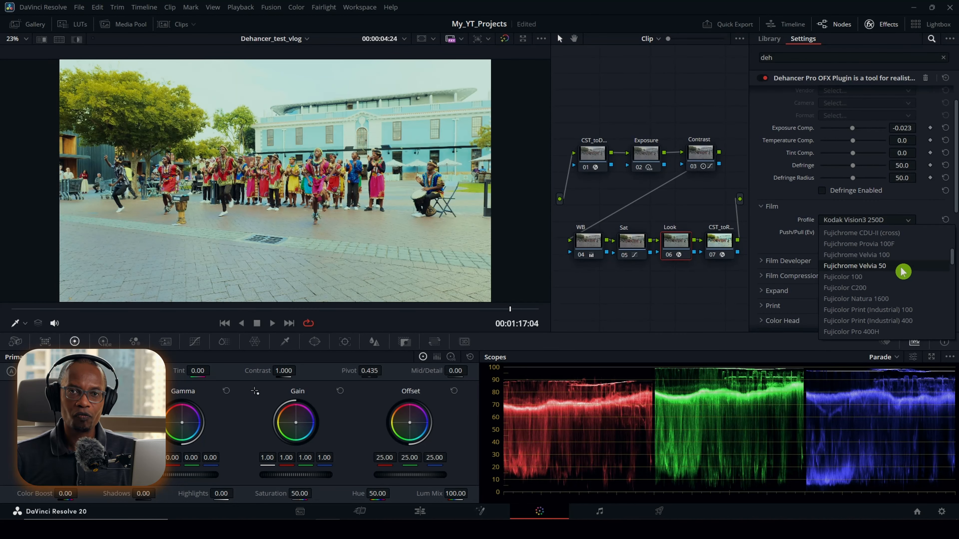
Step: Back in DaVinci Resolve, choose the Fujichrome Velvia 50 film profile, and try a Push/Pull of 0.481 before resetting it
left_click(887, 267)
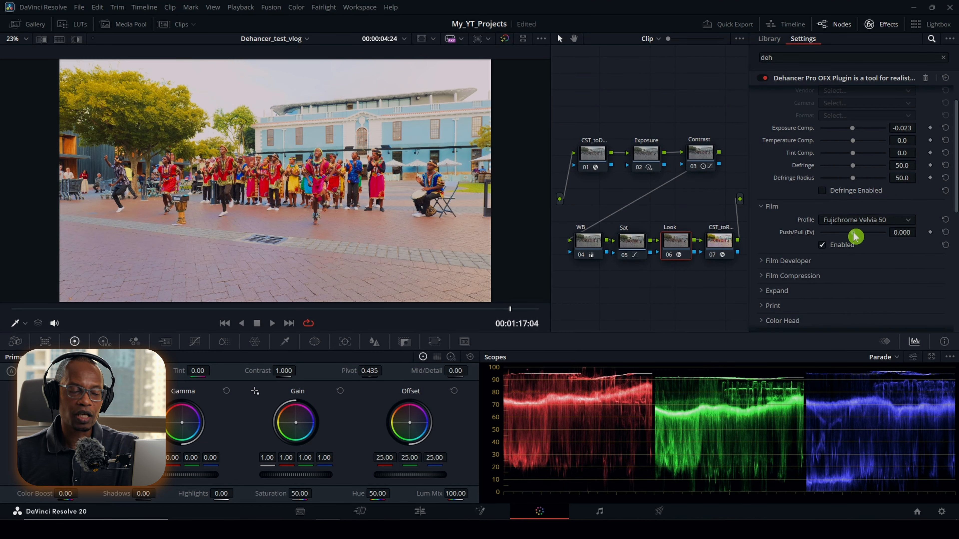
mouse_move(855, 237)
left_mouse_down()
mouse_move(846, 237)
mouse_move(862, 237)
left_mouse_up()
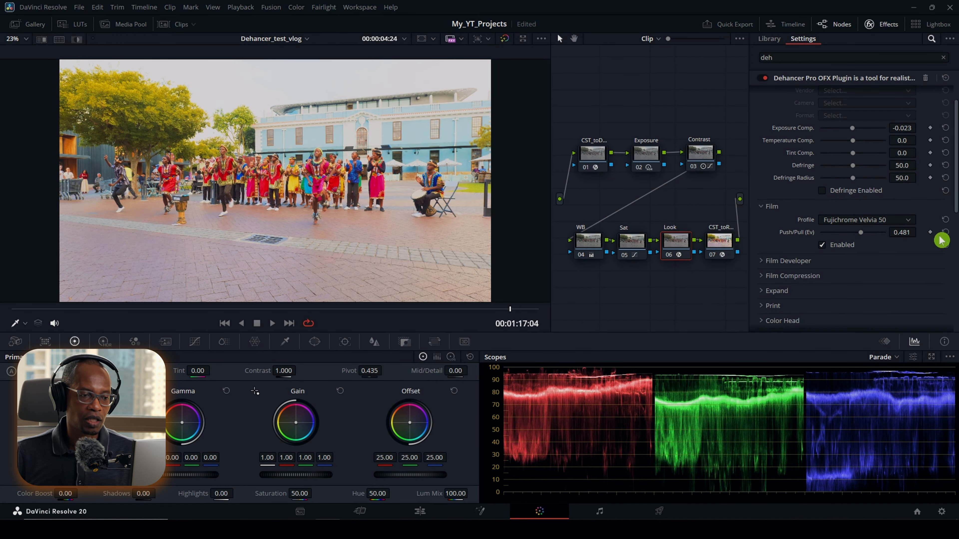
left_click(946, 236)
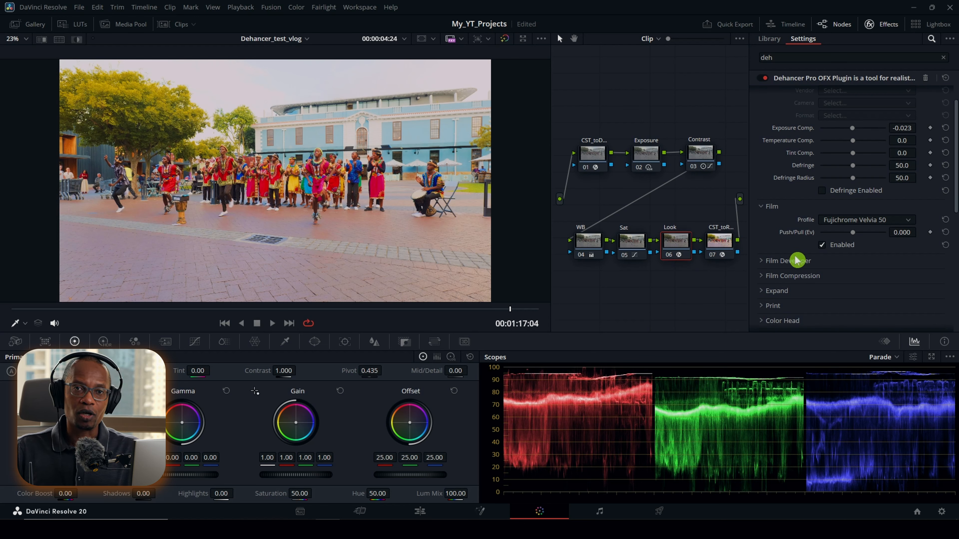
Step: Choose the Fujifilm 3513 Print film profile in Dehancer's Print section and enable the print emulation
scroll(795, 256, "down", 2)
left_click(763, 276)
scroll(770, 276, "down", 4)
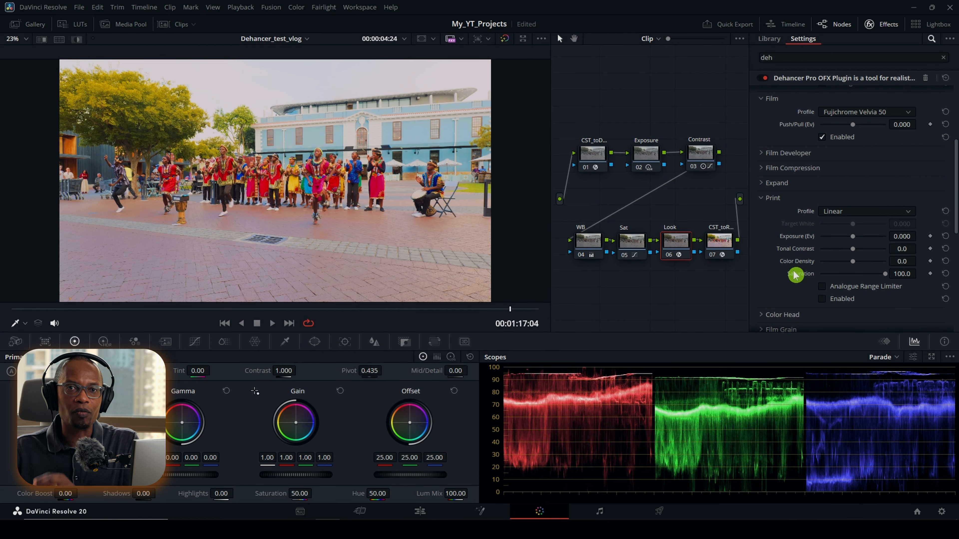
scroll(795, 274, "down", 2)
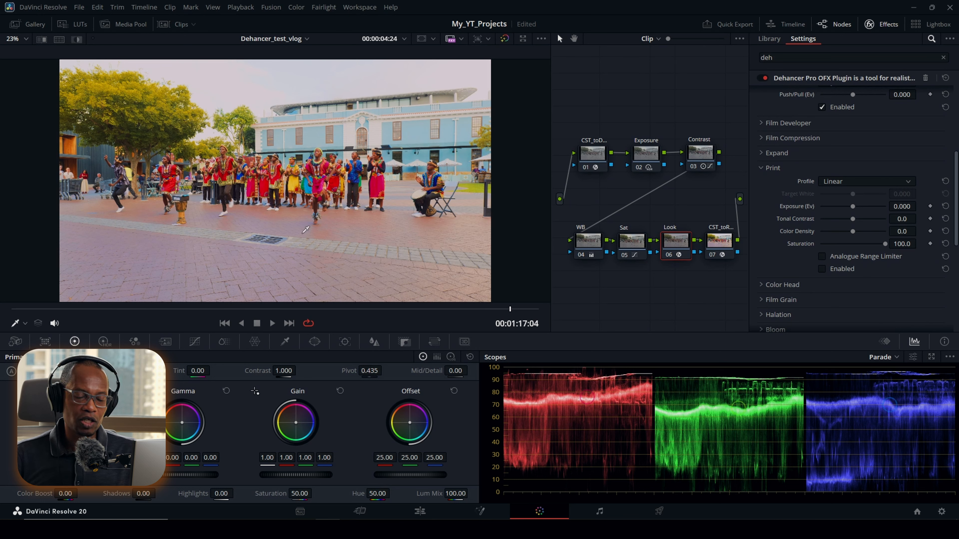
left_click(910, 183)
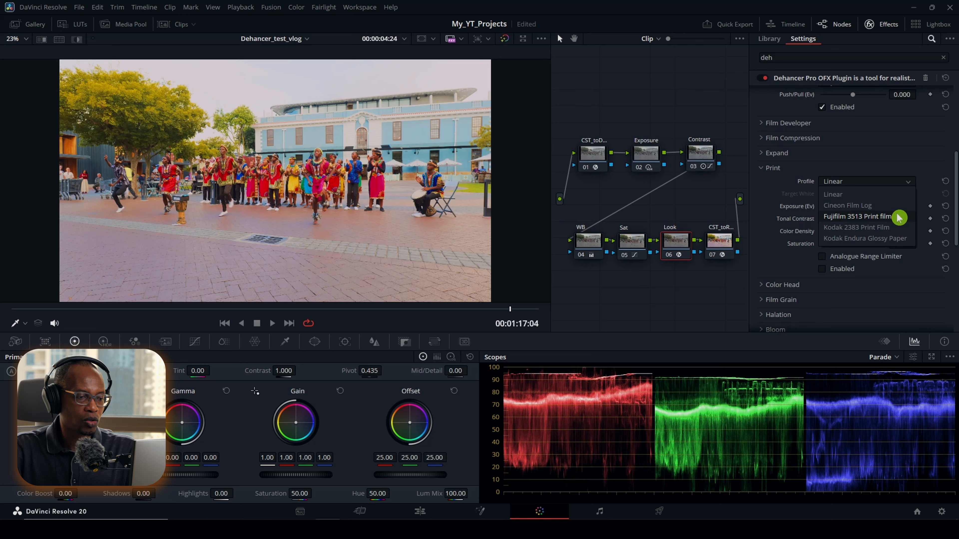
left_click(899, 218)
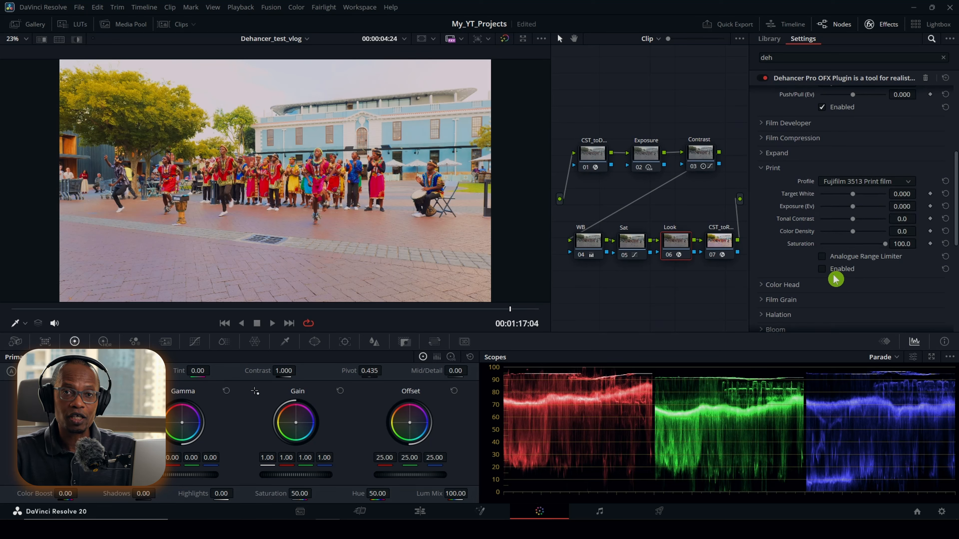
left_click(823, 269)
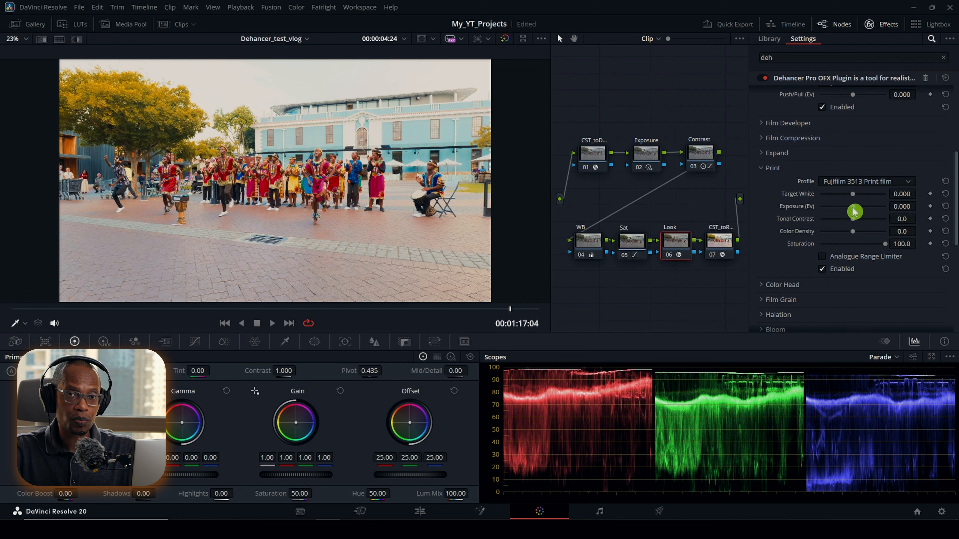
Step: Set the print's Exposure to -0.209 and Target White to 0.326, trying a Tonal Contrast of -8.9 and resetting it
left_click_drag(854, 212, 854, 214)
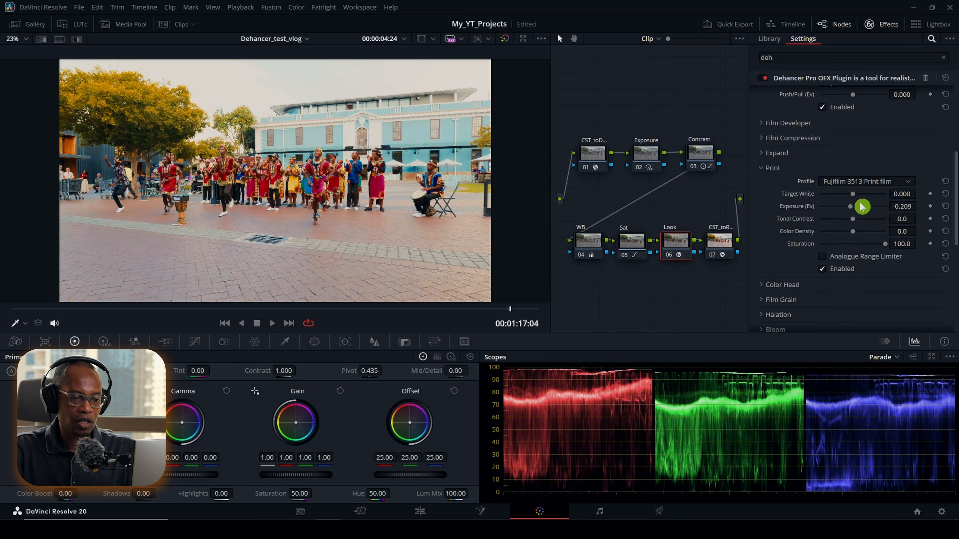
mouse_move(855, 201)
left_mouse_down()
mouse_move(848, 197)
mouse_move(864, 195)
mouse_move(853, 203)
mouse_move(873, 206)
mouse_move(861, 198)
left_mouse_up()
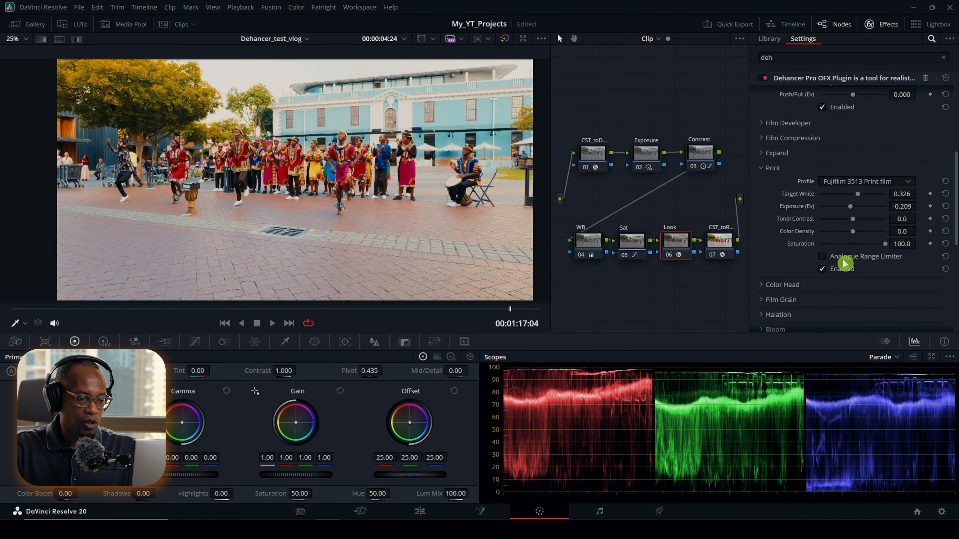
mouse_move(854, 220)
left_mouse_down()
mouse_move(866, 223)
mouse_move(824, 221)
mouse_move(848, 226)
left_mouse_up()
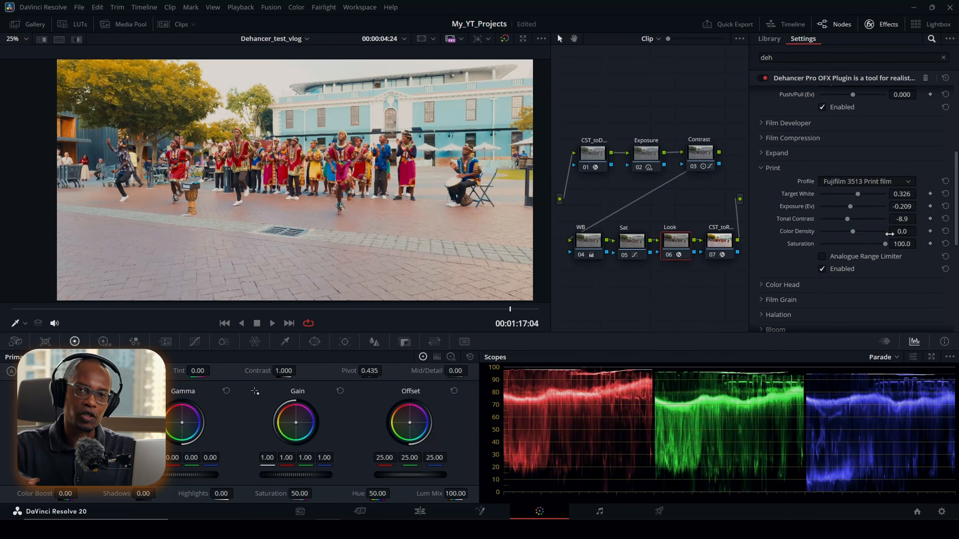
left_click(946, 219)
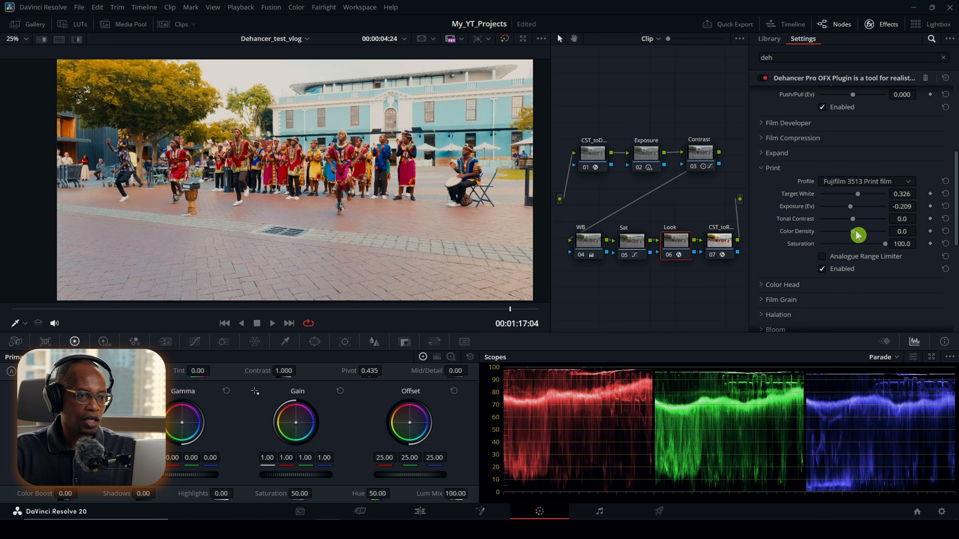
Step: Set the print's Color Density to -5.4 and enable its Analogue Range Limiter
mouse_move(855, 236)
left_mouse_down()
mouse_move(839, 237)
mouse_move(852, 238)
left_mouse_up()
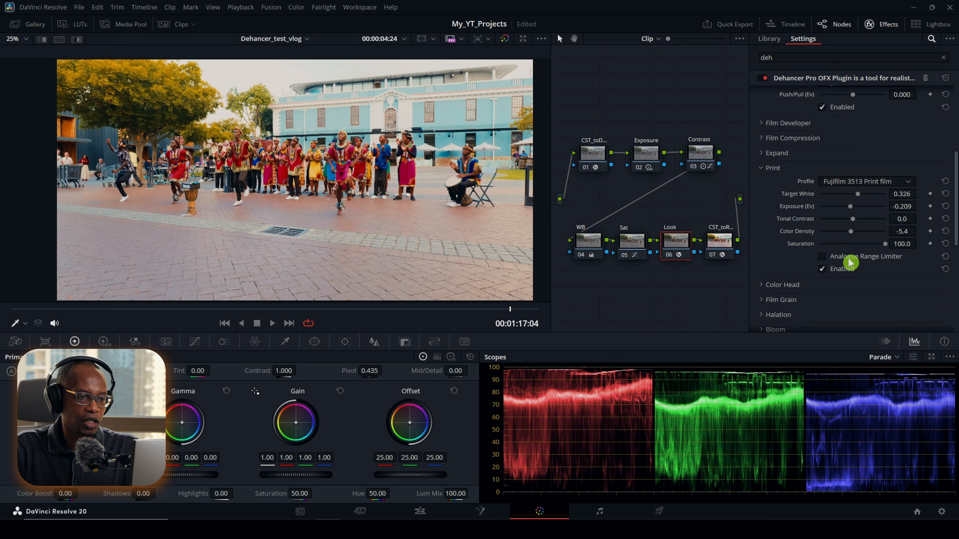
left_click(824, 260)
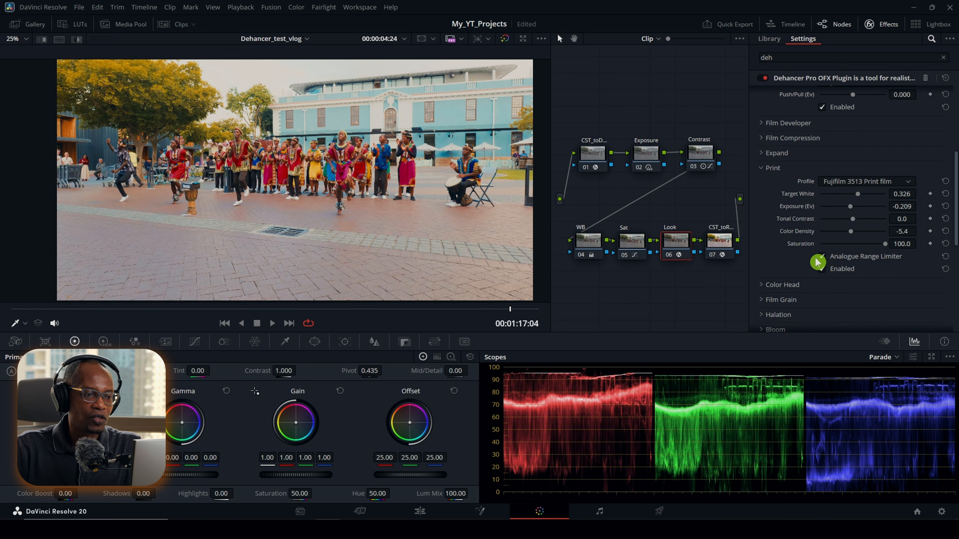
Step: Enable Dehancer's Expand section, and try other Black Point and White Point settings before resetting both
left_click(767, 154)
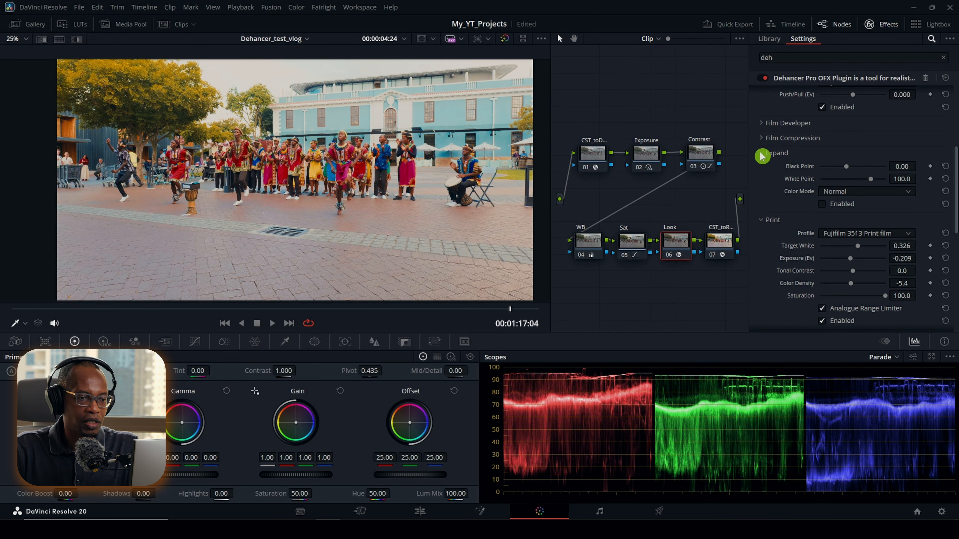
left_click(823, 205)
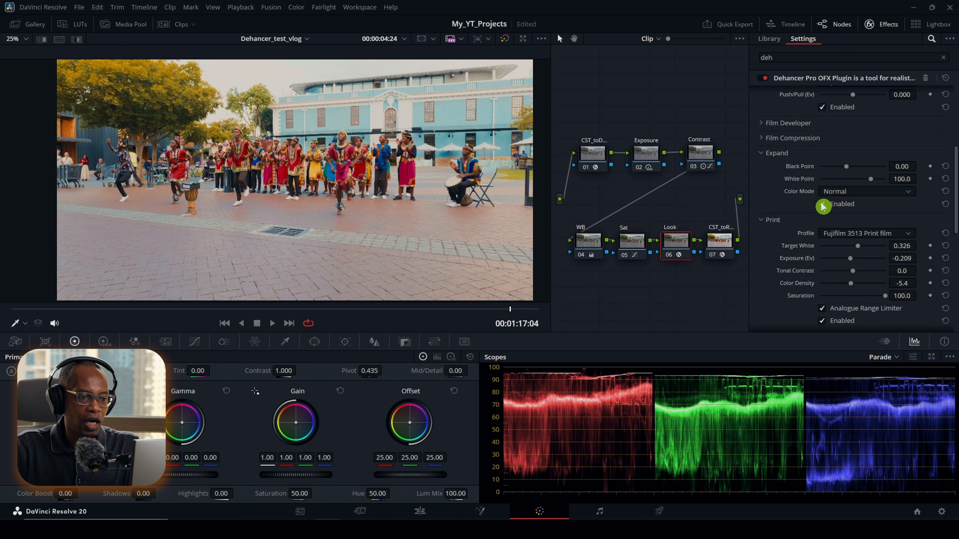
scroll(822, 233, "up", 2)
left_click_drag(848, 199, 885, 216)
left_click(945, 197)
left_click(945, 208)
scroll(799, 243, "up", 4)
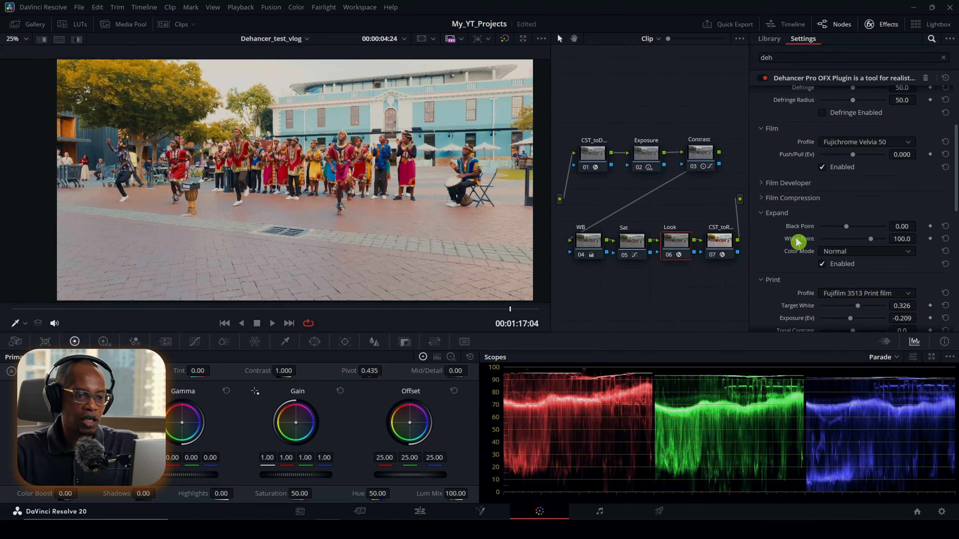
Step: Enable Film Developer with Contrast Boost 8.5 and Color Boost 38.0, trying the Gamma Correction and resetting it
scroll(804, 248, "down", 2)
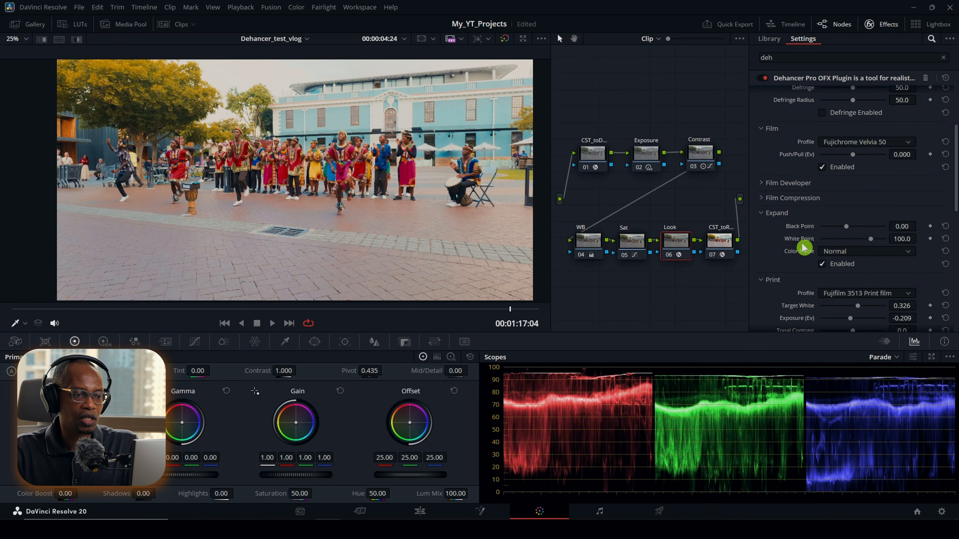
scroll(803, 247, "down", 10)
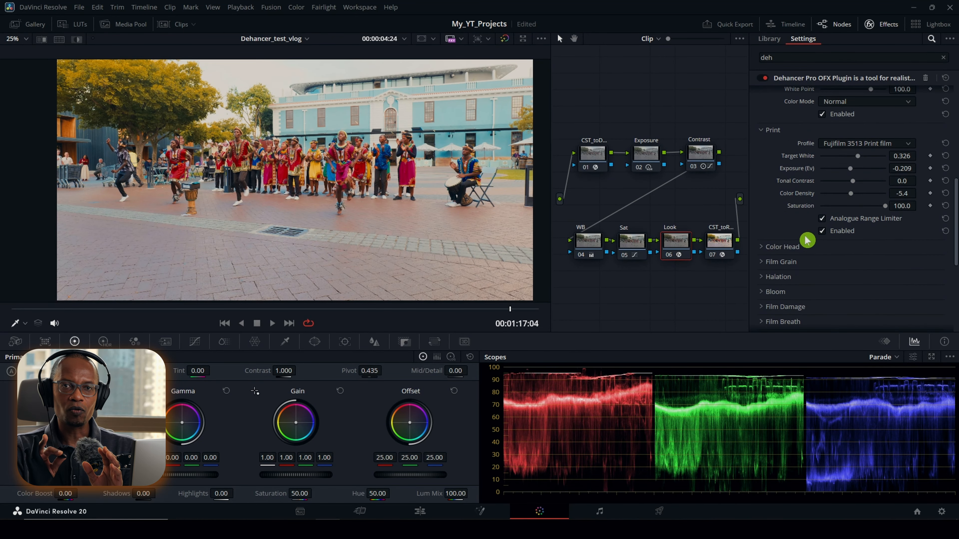
scroll(835, 198, "up", 14)
scroll(837, 198, "up", 1)
scroll(836, 194, "down", 2)
scroll(835, 196, "down", 2)
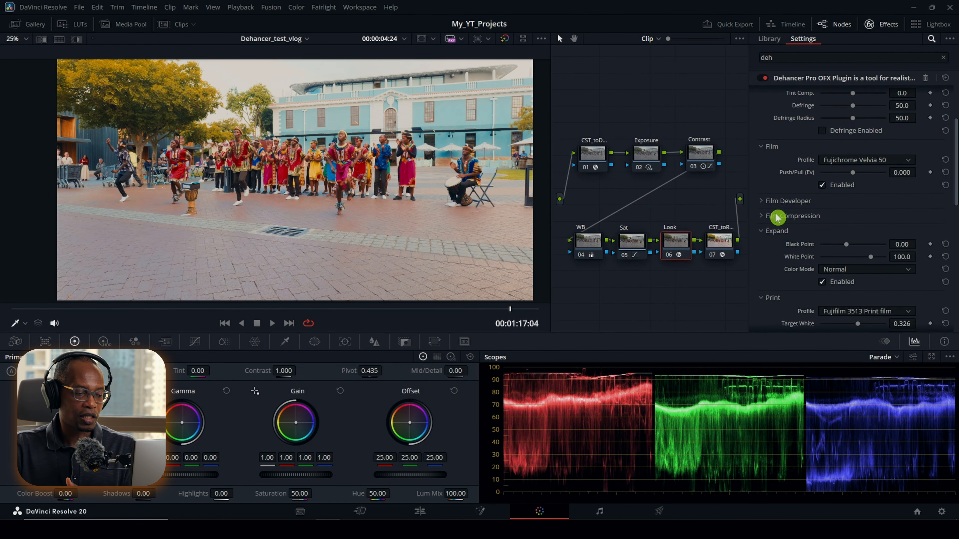
left_click(763, 205)
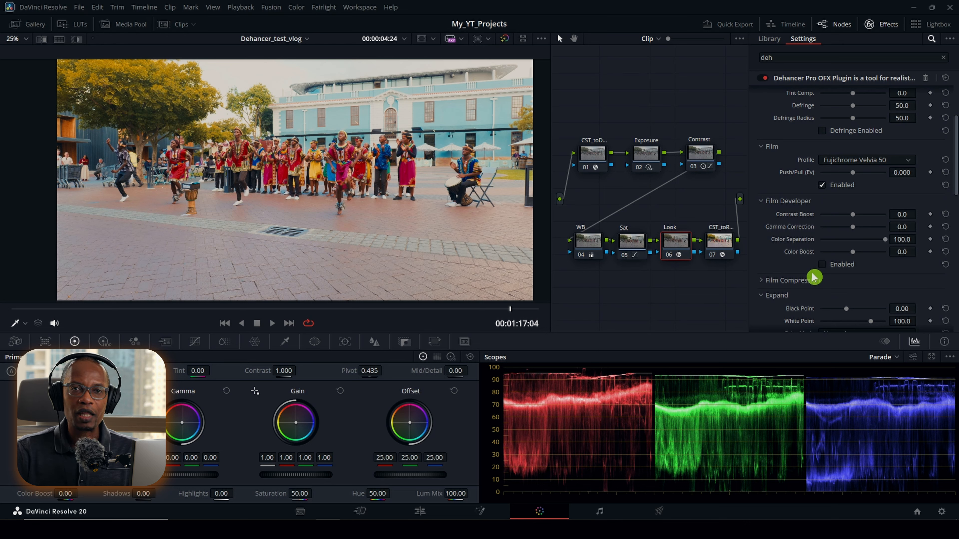
left_click(823, 265)
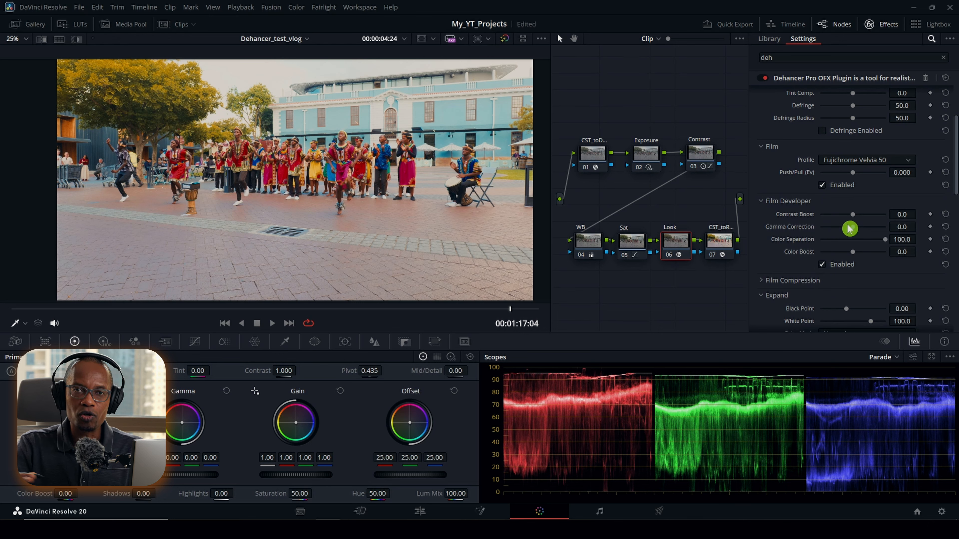
left_click_drag(852, 218, 868, 257)
left_click(945, 228)
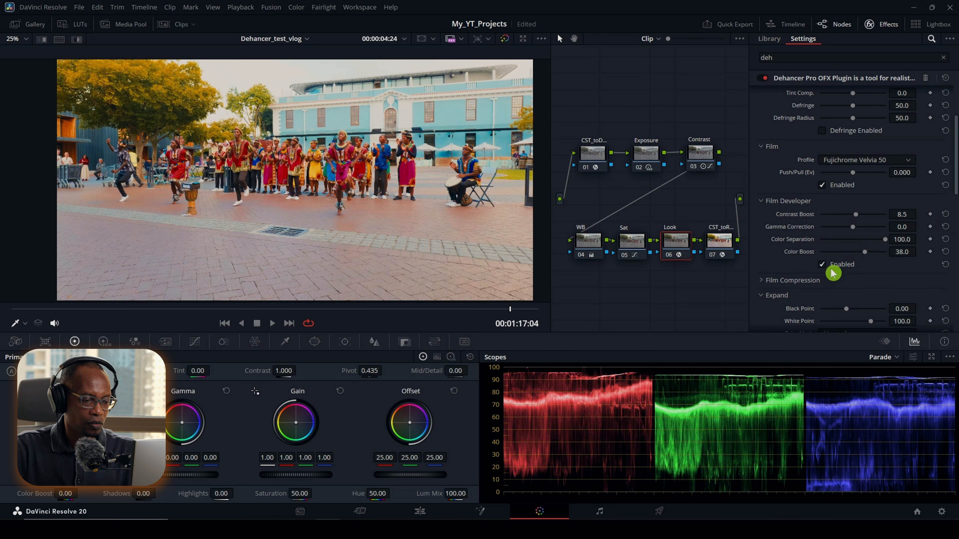
Step: Compare the image with Film Developer off and on, leaving it enabled
left_click(823, 265)
left_click(822, 264)
left_click(823, 265)
left_click(823, 266)
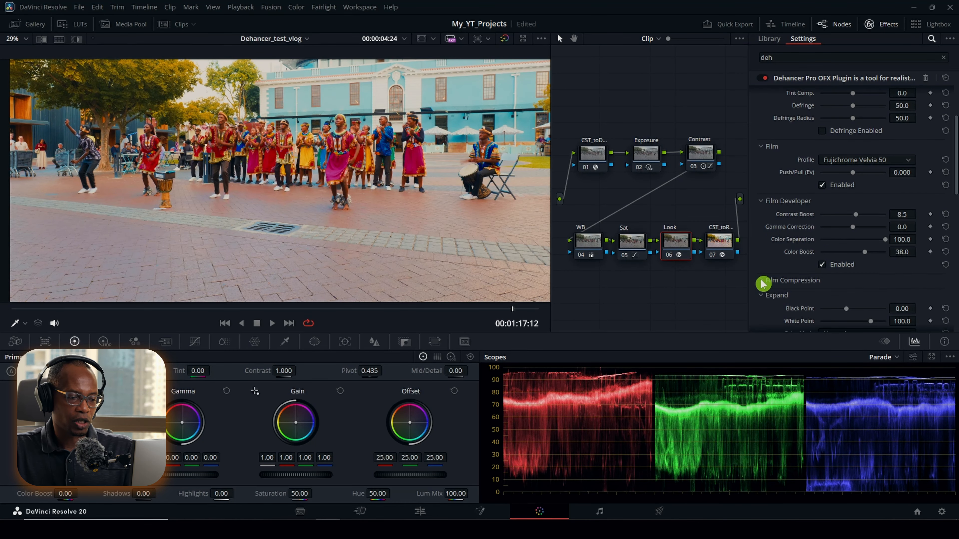
Step: Enable Dehancer's Film Compression with its default Impact, White Point, Tonal Range and Color Density
left_click(763, 283)
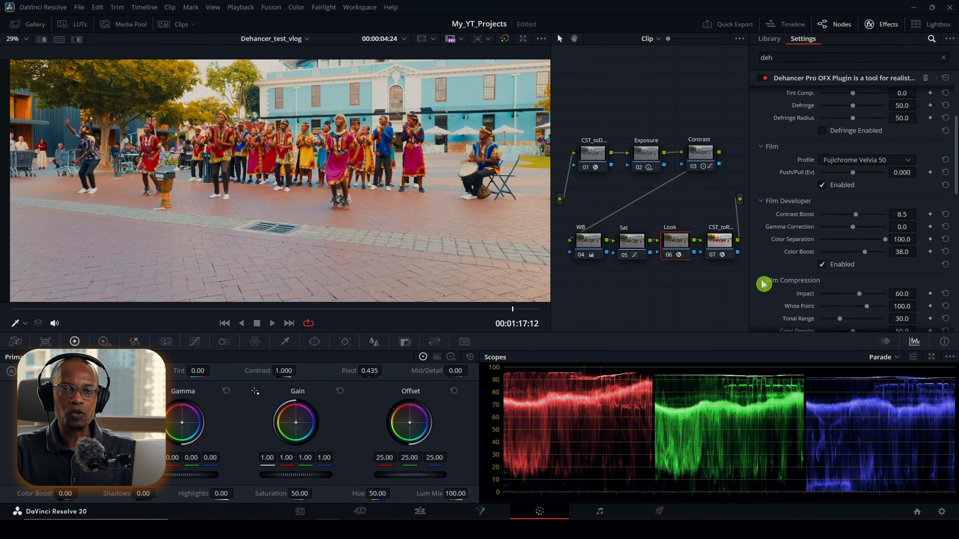
scroll(764, 280, "down", 2)
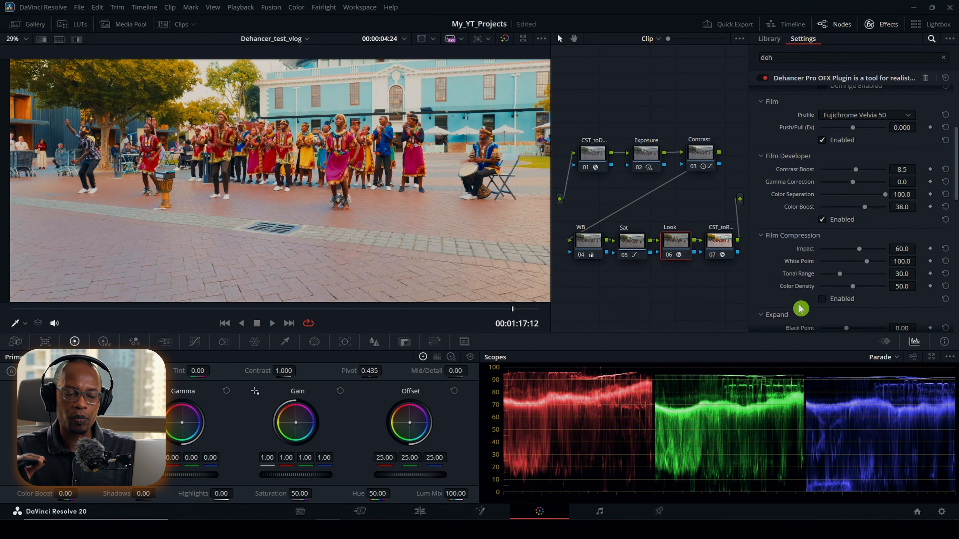
left_click(823, 299)
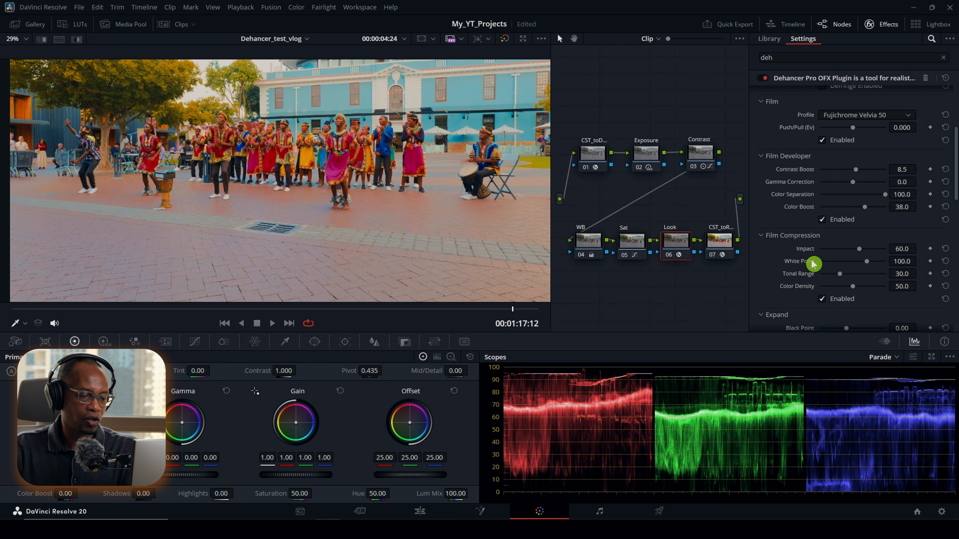
Step: Expand Dehancer's Color Head section to examine its tone and color balance controls, and collapse it again
scroll(830, 277, "down", 15)
left_click(765, 203)
scroll(765, 202, "down", 1)
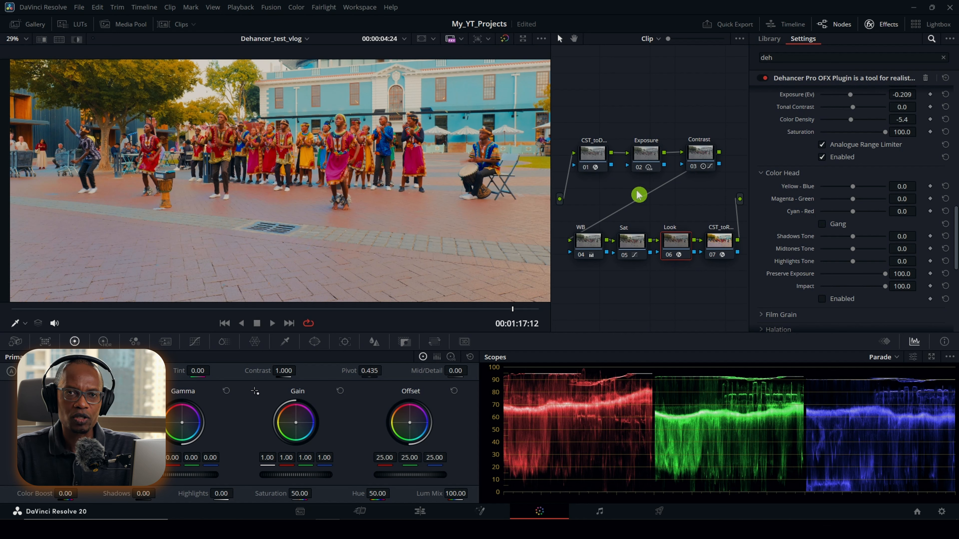
left_click(763, 176)
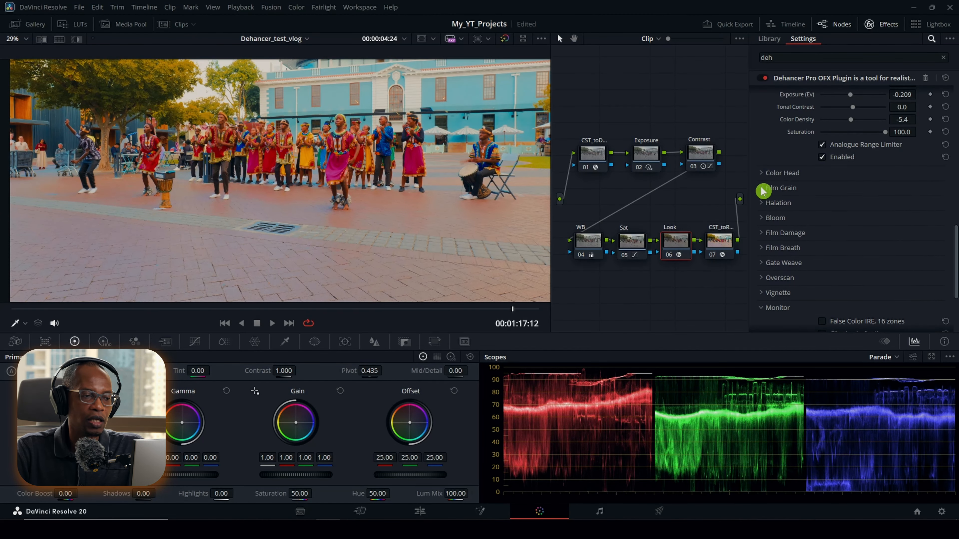
Step: Enable Dehancer's Film Grain with the 35 mm ISO 250 profile at Amount 35.0 and inspect the dancers up close
left_click(763, 188)
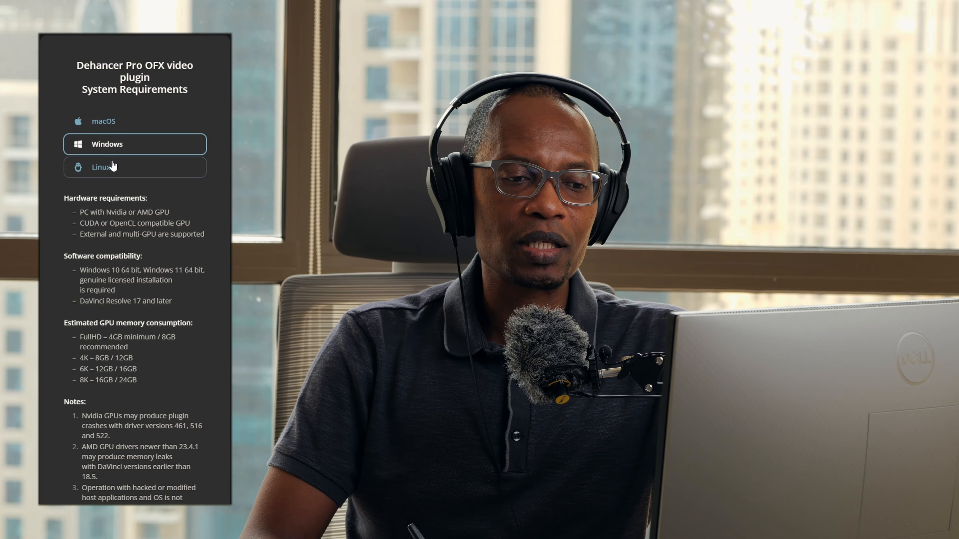
scroll(155, 231, "down", 3)
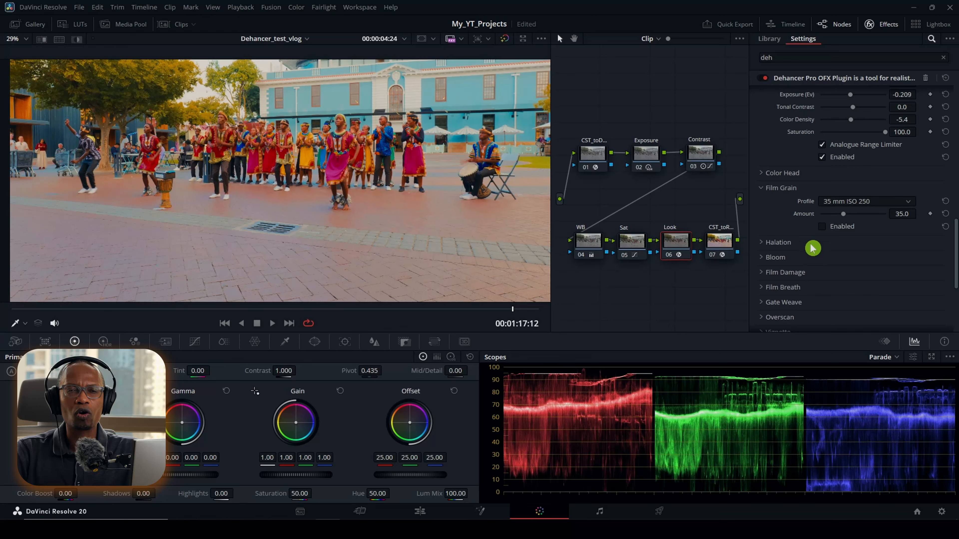
left_click(822, 227)
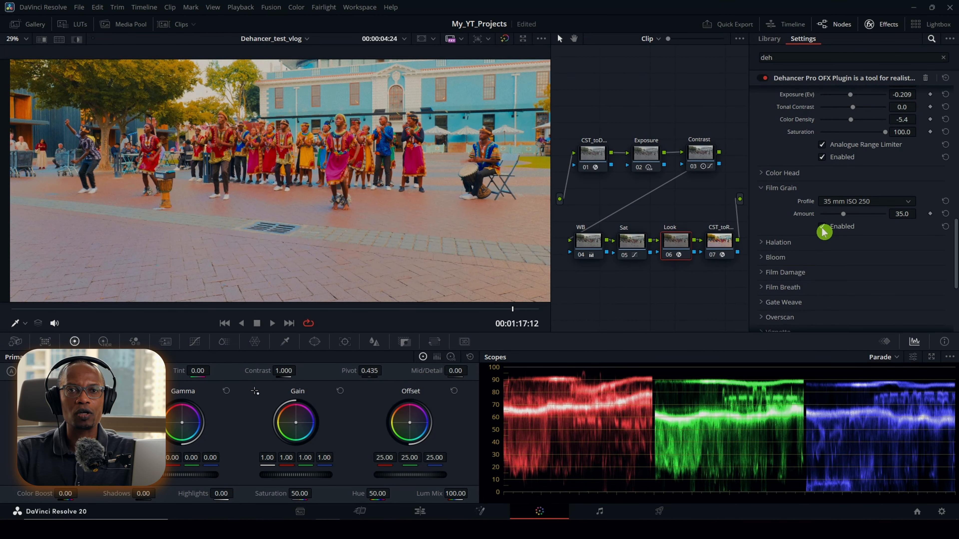
scroll(354, 78, "up", 4)
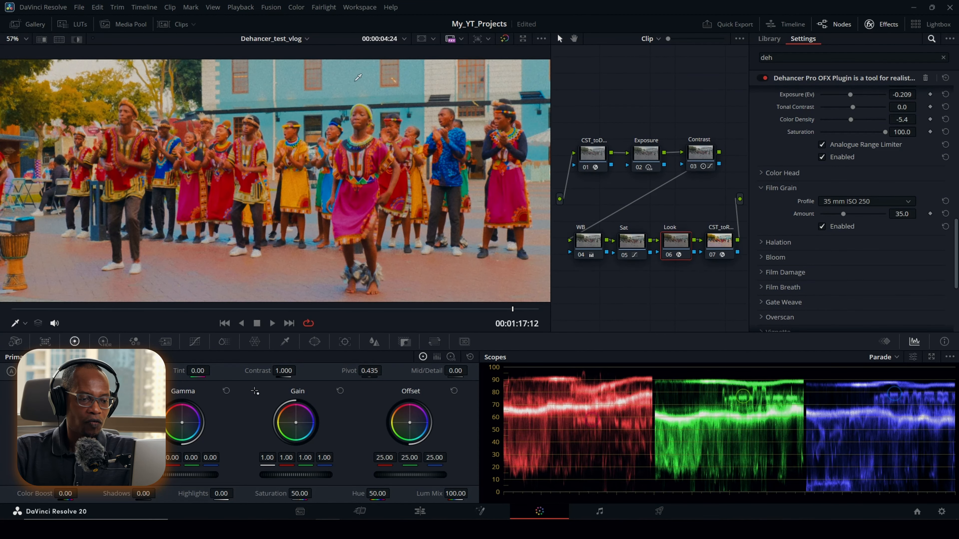
Step: Try the 8 mm ISO 50 and 65 mm ISO 500 Film Grain profiles and inspect the grain on the building
left_click(865, 202)
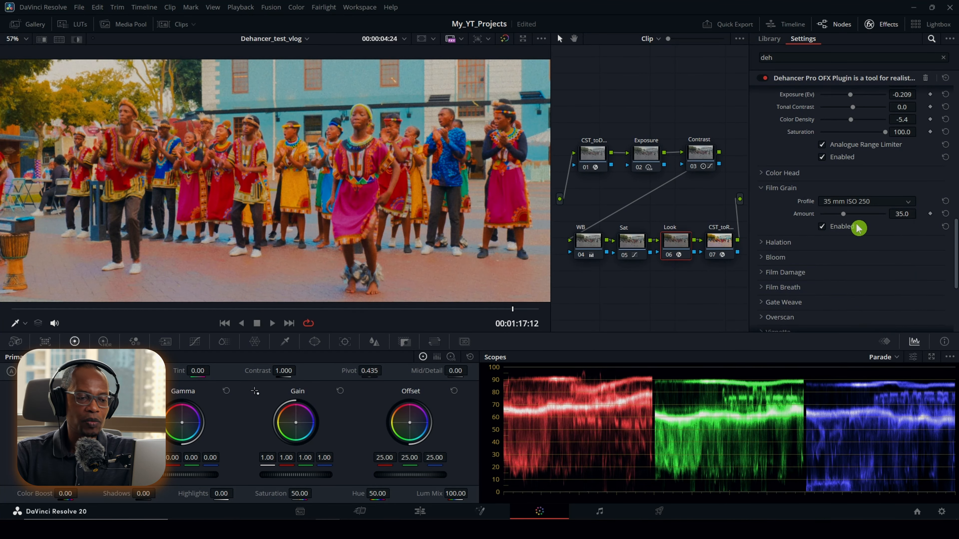
left_click(858, 226)
scroll(307, 76, "up", 2)
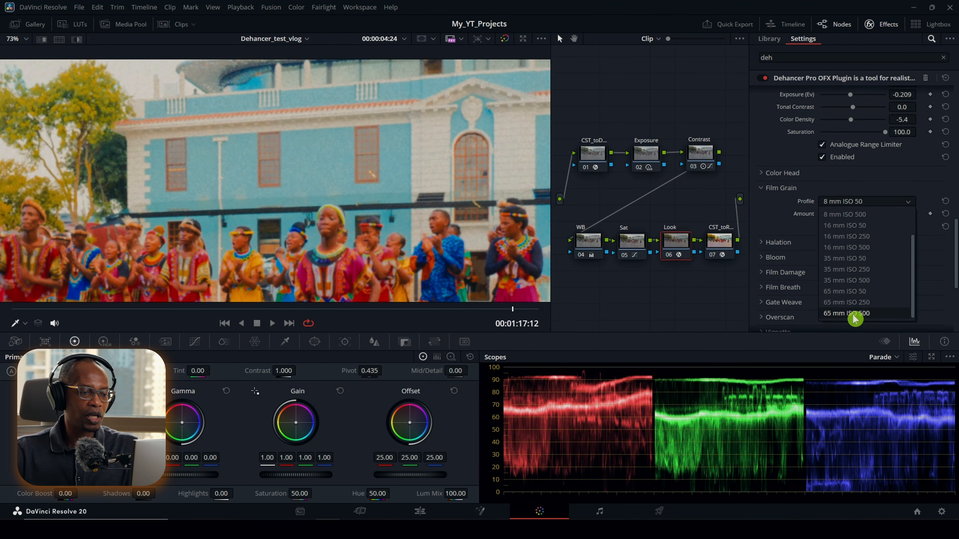
left_click(856, 316)
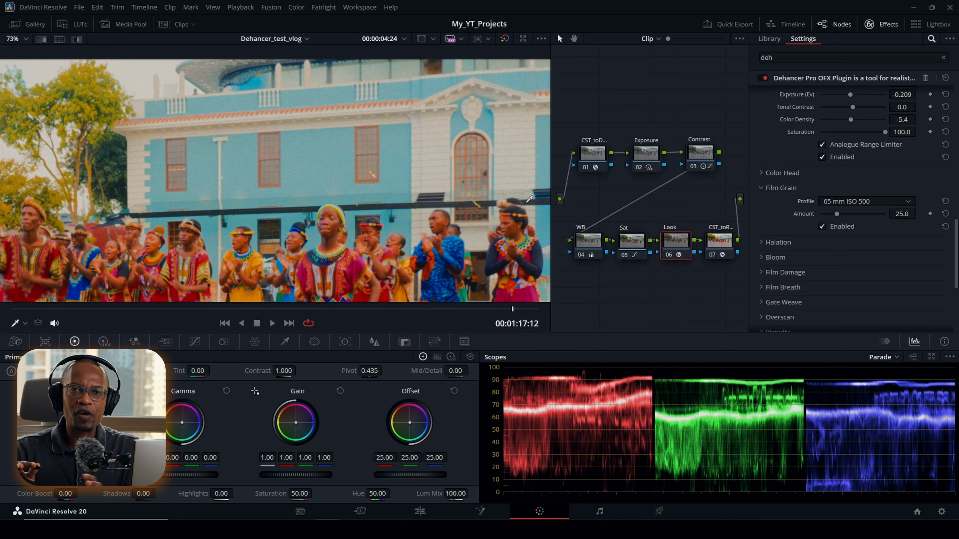
left_click_drag(314, 156, 318, 126)
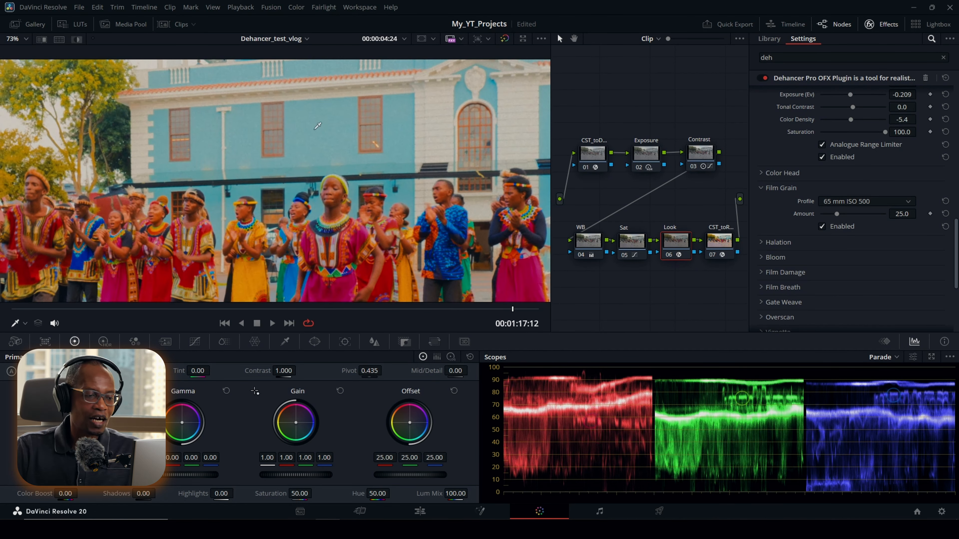
Step: Set the Film Grain profile to 35 mm ISO 50 with Amount 35.0
left_click(830, 201)
left_click(845, 260)
scroll(394, 200, "down", 4)
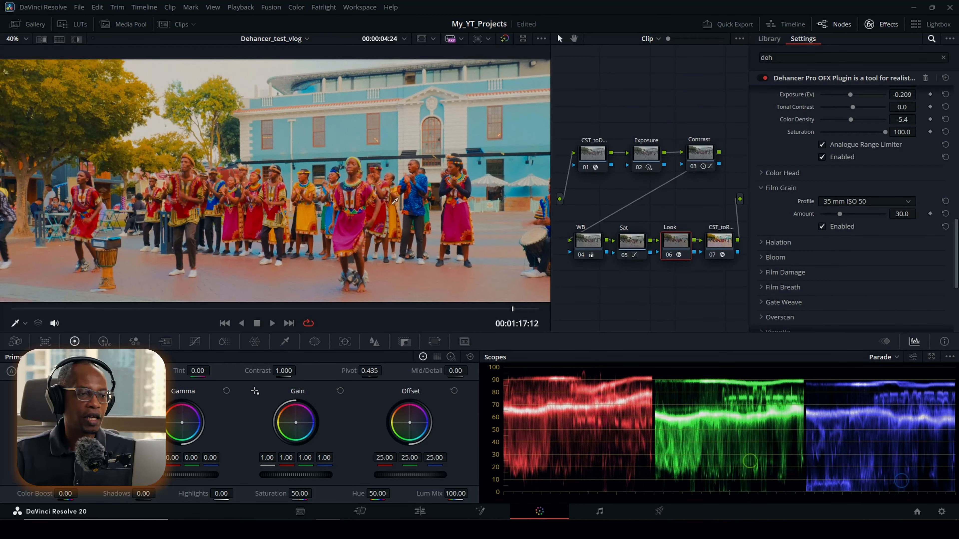
Step: Enable Halation with the 35 mm / Super 35 profile and compare the building's edges with it off and on
left_click(761, 243)
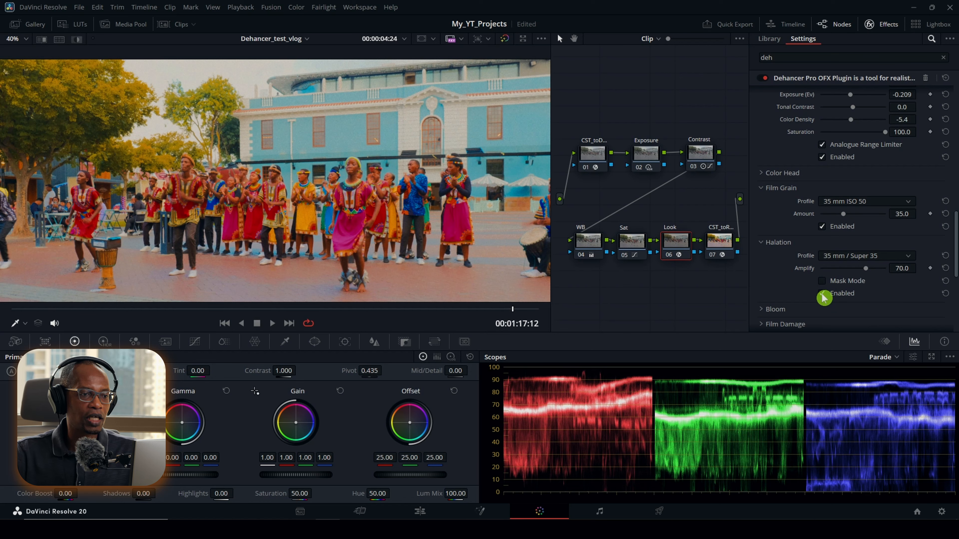
left_click(822, 294)
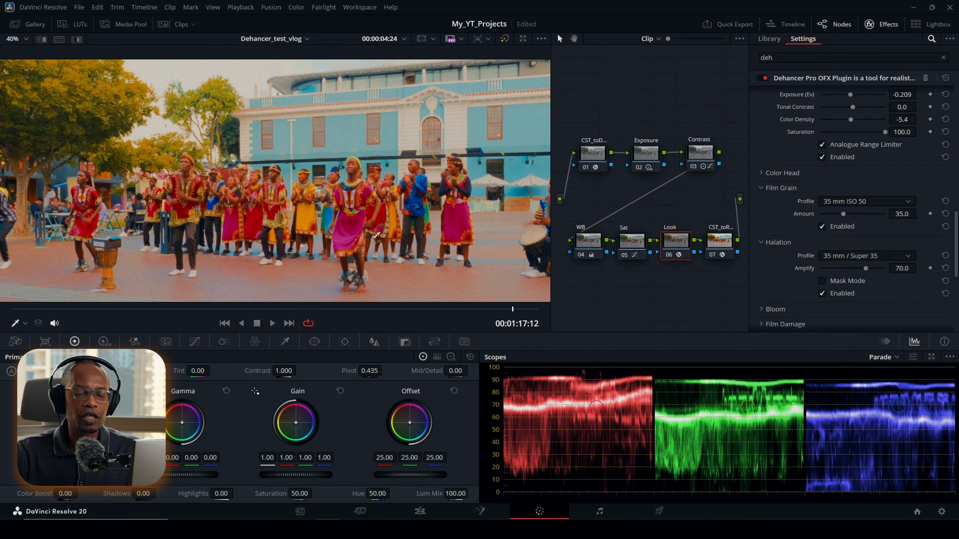
scroll(376, 235, "up", 4)
left_click_drag(378, 155, 379, 225)
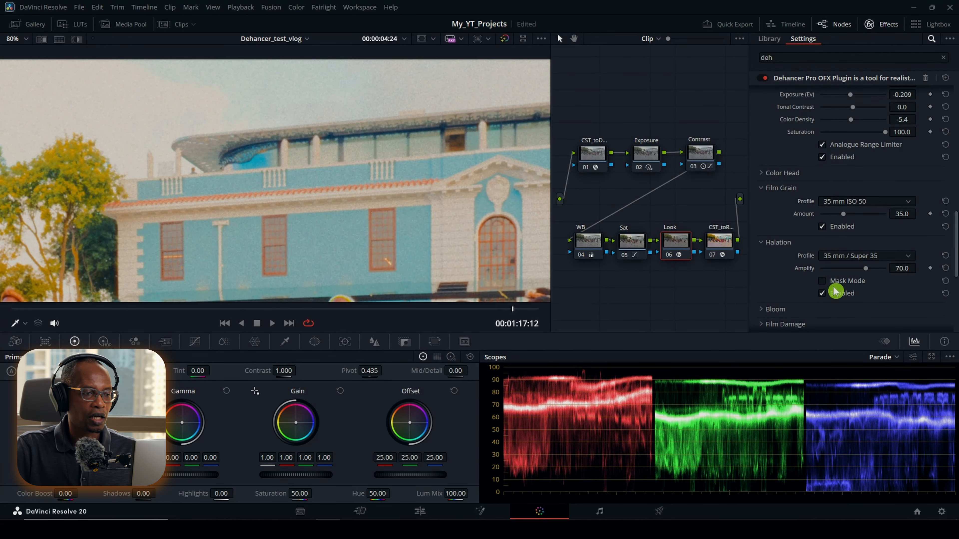
left_click(822, 294)
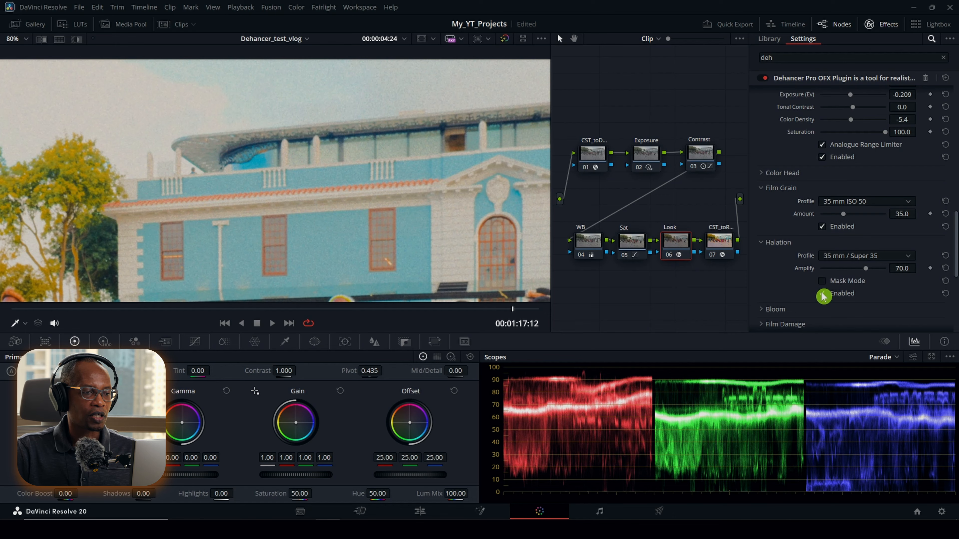
left_click(824, 296)
left_click_drag(382, 264, 374, 140)
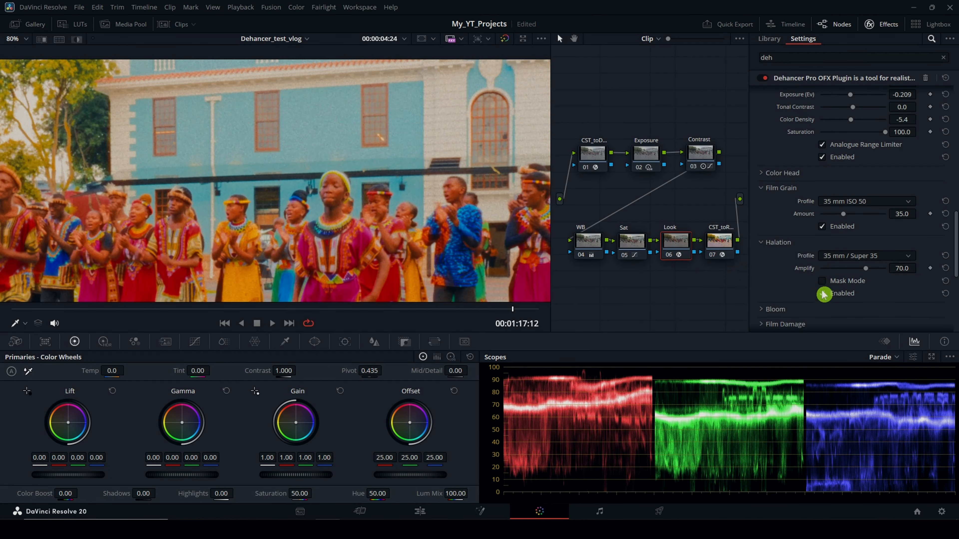
Step: Adjust the Halation Amplify to 55.0 and compare the image with Halation off and on, leaving it enabled
mouse_move(867, 272)
left_mouse_down()
mouse_move(811, 272)
mouse_move(919, 272)
mouse_move(794, 279)
mouse_move(873, 280)
left_mouse_up()
left_click(945, 268)
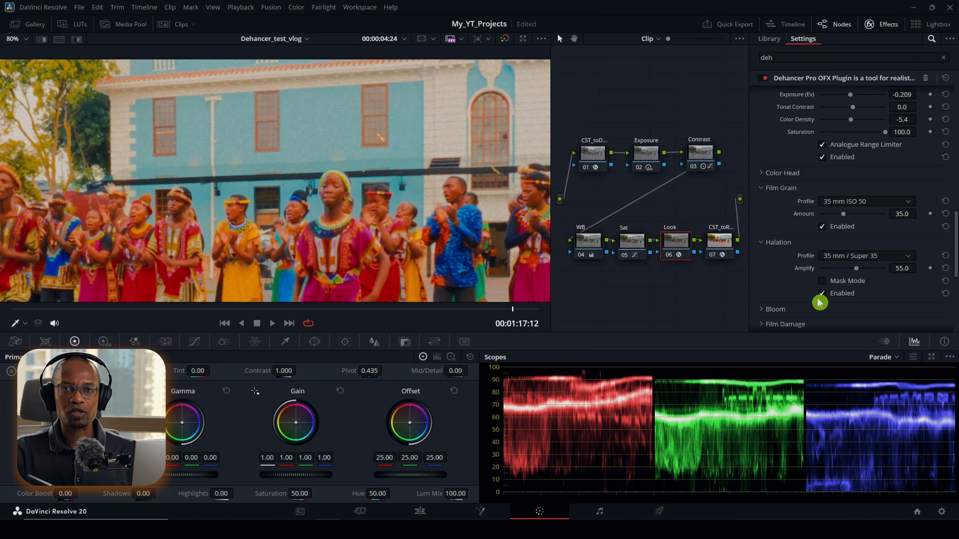
left_click(823, 294)
left_click(823, 294)
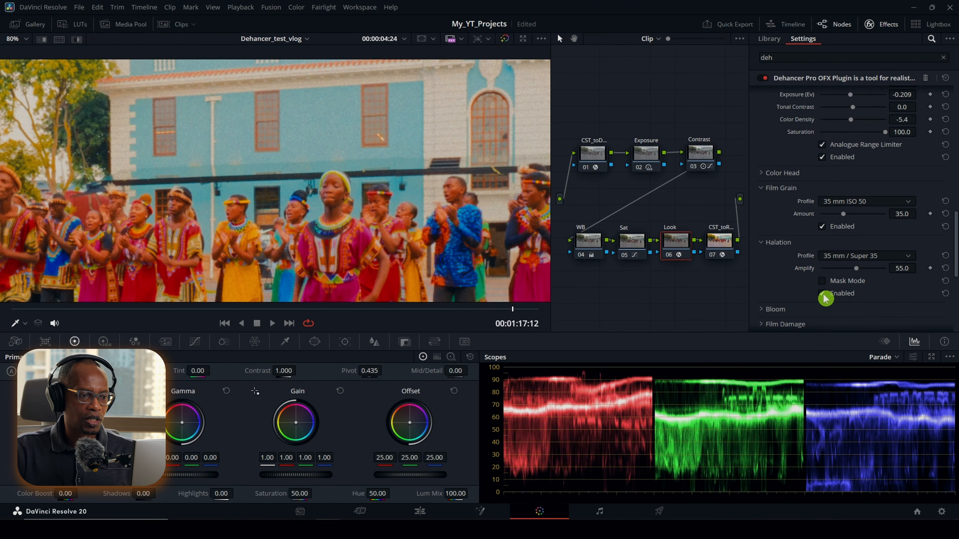
left_click(823, 294)
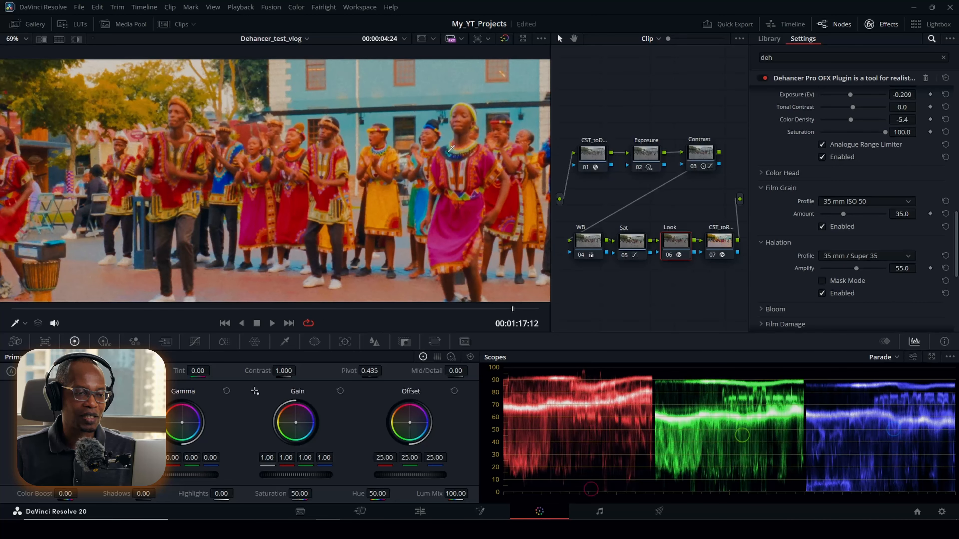
Step: Enable Bloom with the 35 mm / Super 35 profile and Amplify 50.0, and compare the whole frame with it off and on
scroll(760, 249, "down", 3)
left_click(789, 252)
scroll(801, 254, "down", 1)
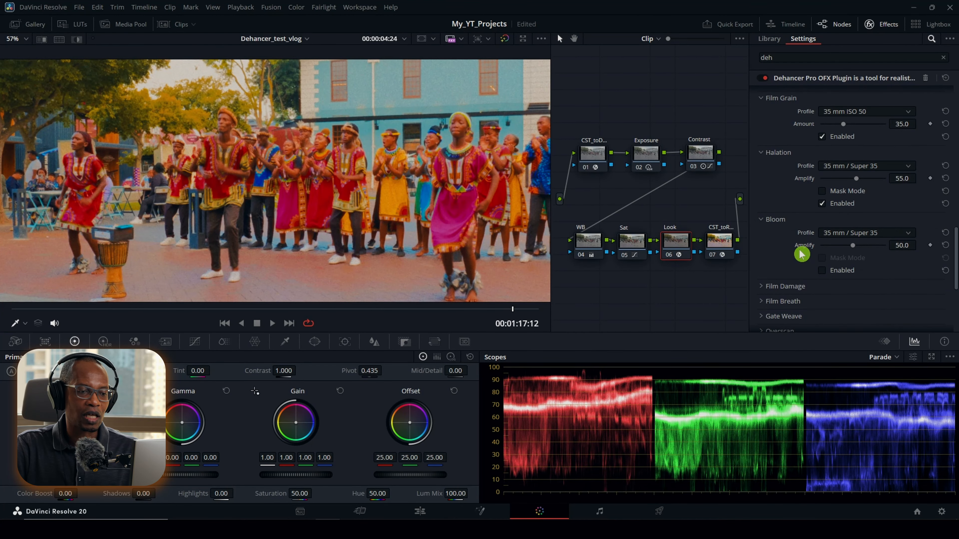
left_click(884, 232)
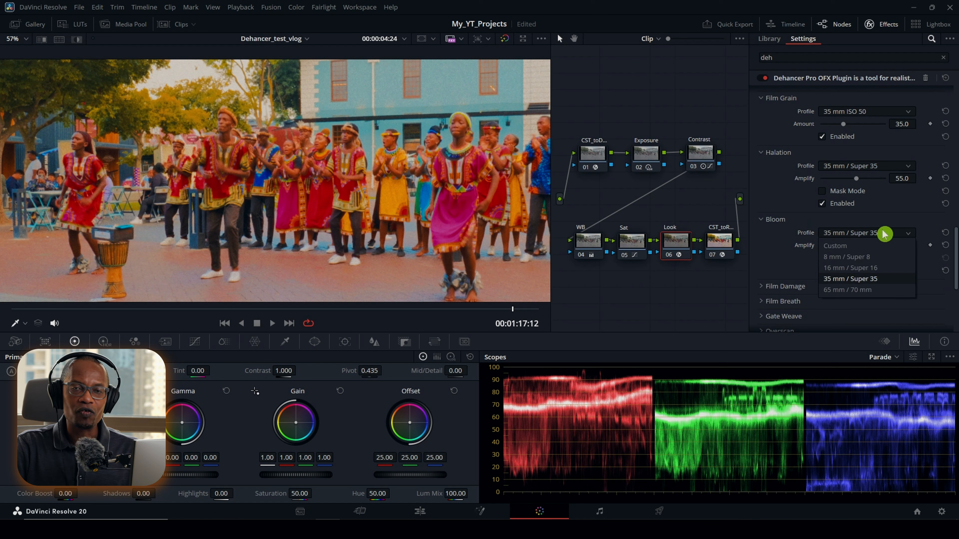
left_click(793, 270)
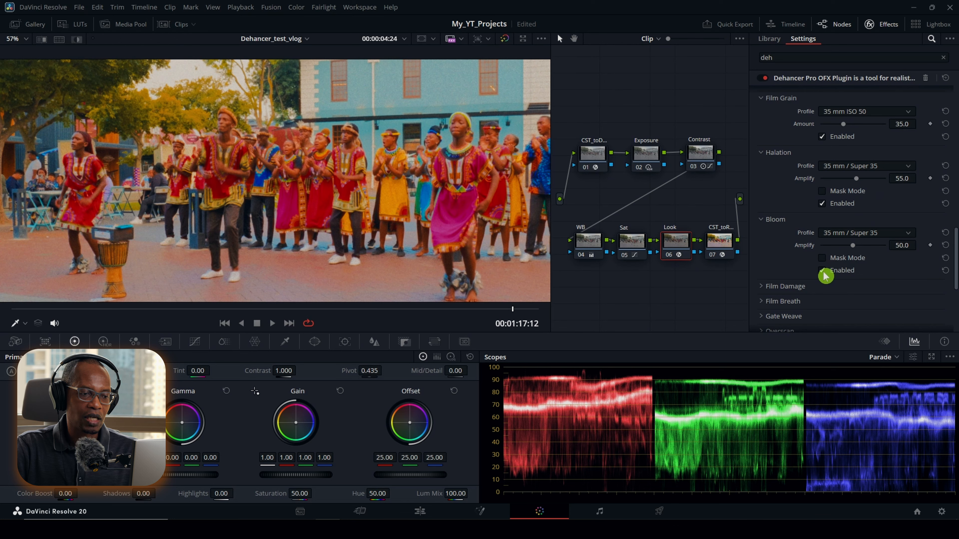
key("shift+z")
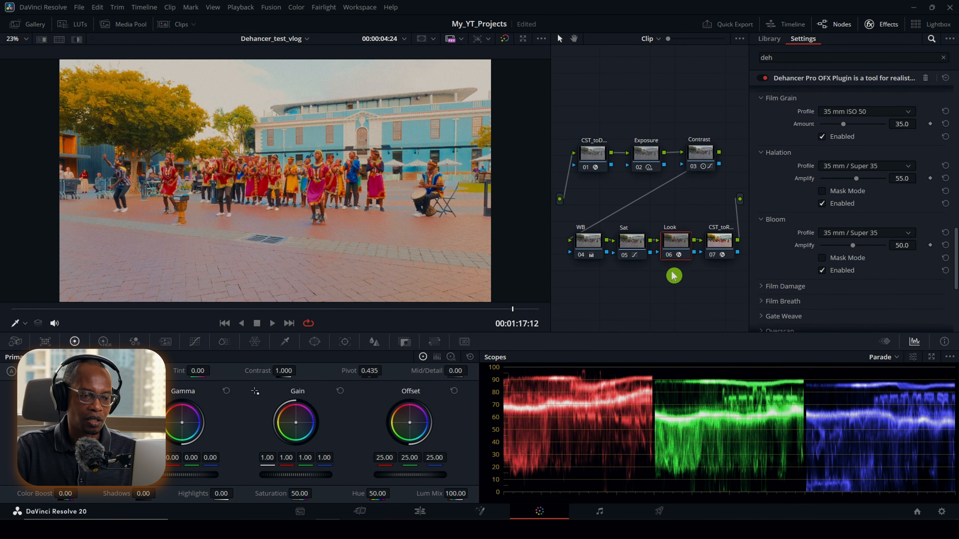
left_click(822, 271)
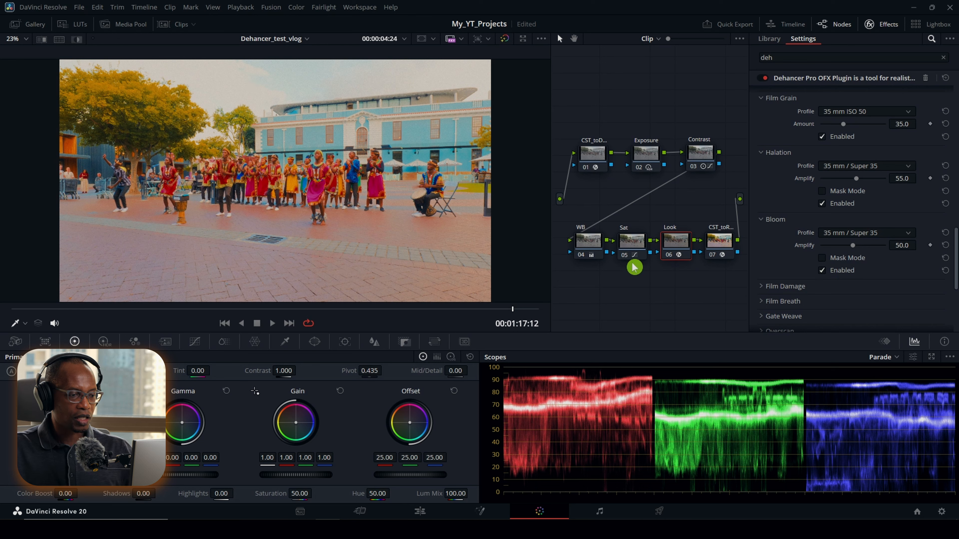
Step: Enable Film Damage with the 35 mm / Super 35 profile and Total Amount 0.0, and check its effect on other frames of the clip
left_click(763, 290)
scroll(767, 278, "down", 3)
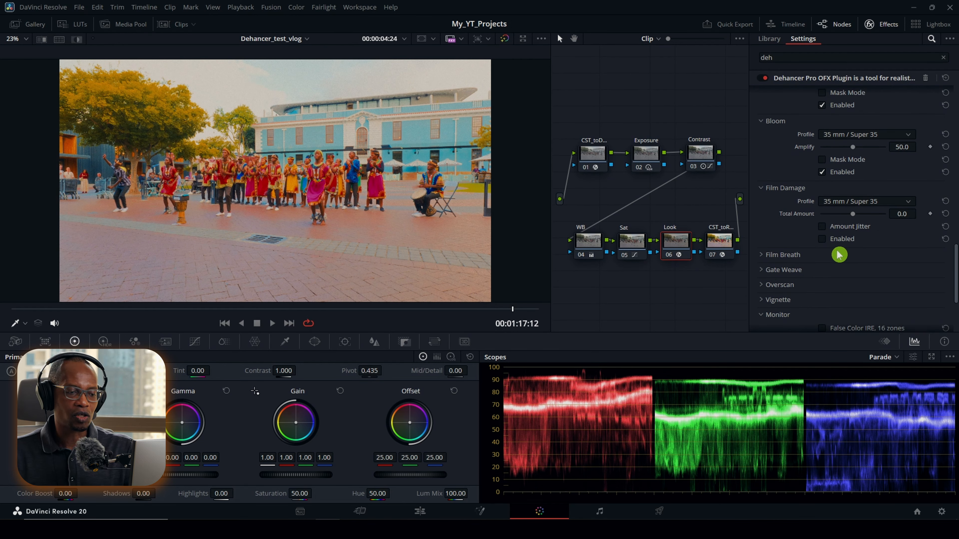
left_click(823, 240)
left_click(877, 200)
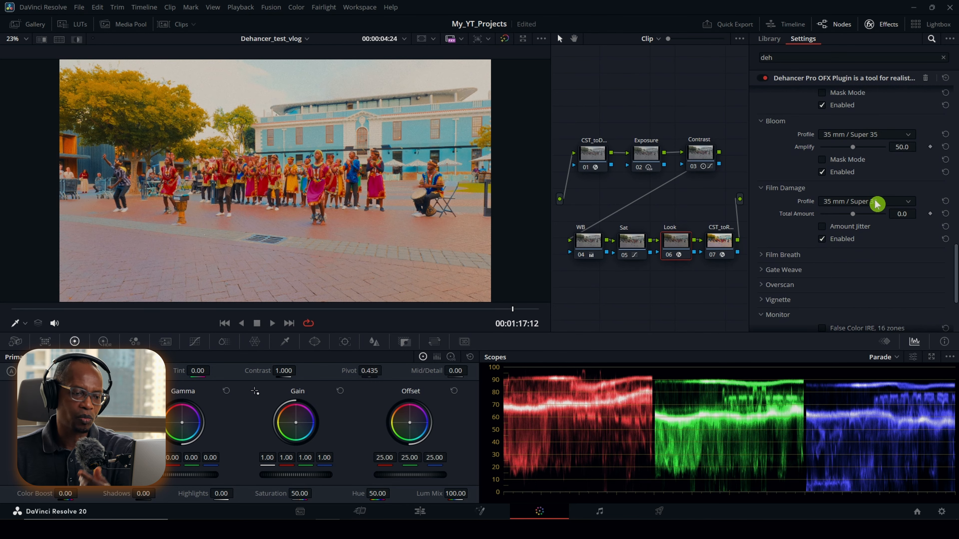
left_click(866, 226)
left_click_drag(365, 309, 428, 311)
left_click(886, 214)
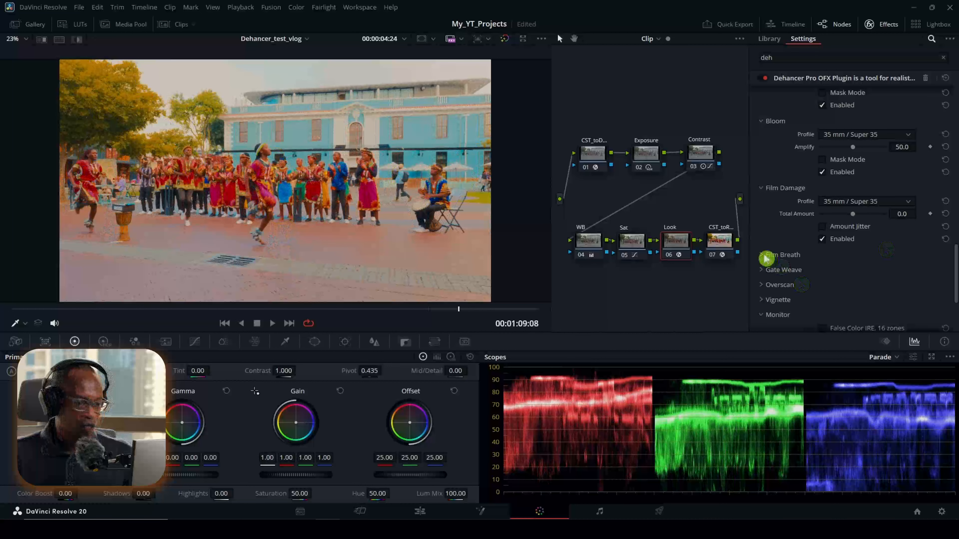
Step: Enable Film Breath with the 35 mm / Super 35 profile at Impact 100.0, and try Gate Weave before disabling it again
left_click(766, 255)
scroll(788, 229, "down", 2)
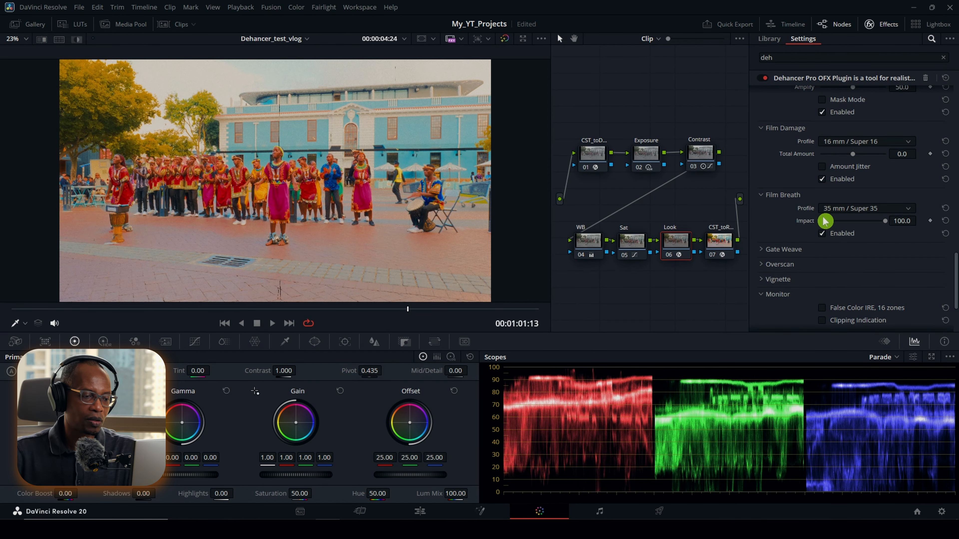
left_click(762, 250)
scroll(774, 243, "down", 1)
scroll(774, 242, "down", 1)
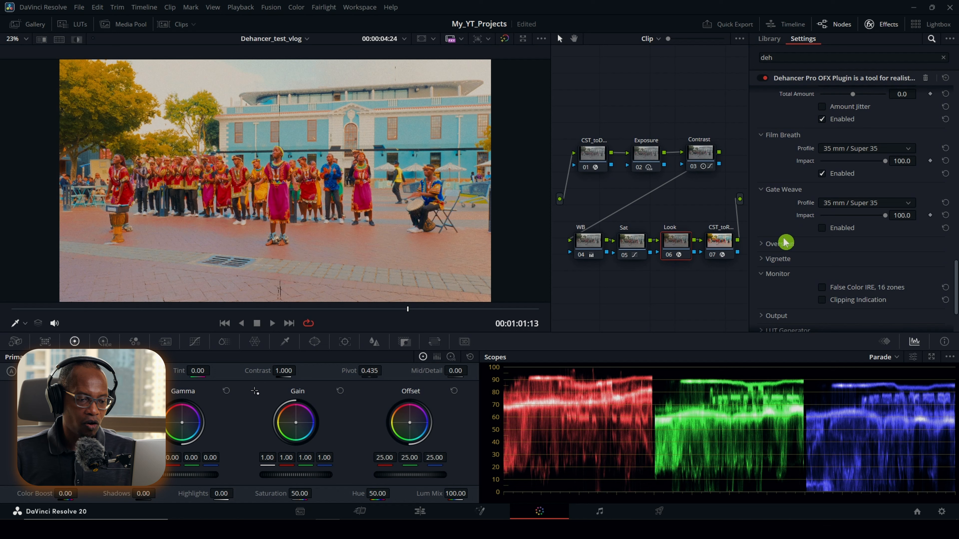
left_click(823, 229)
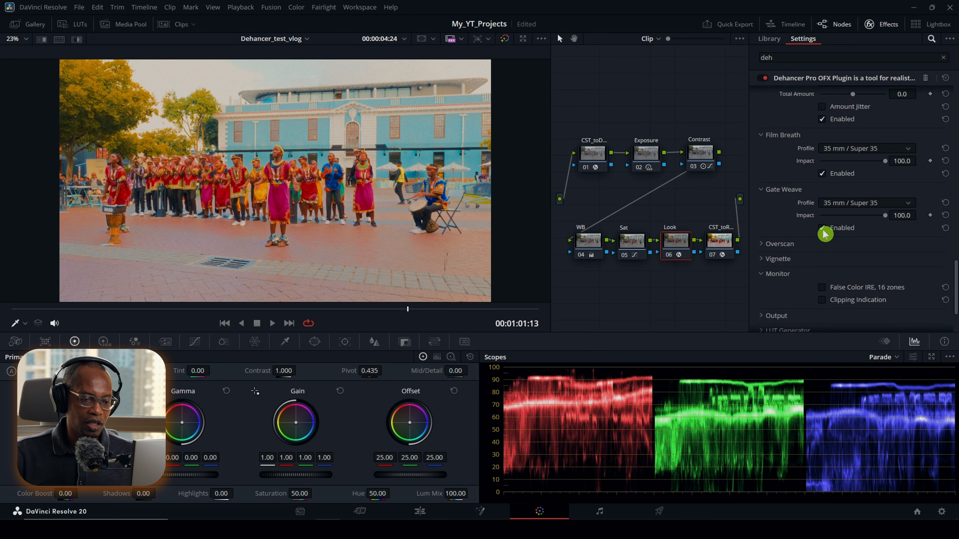
left_click(823, 230)
Step: Enable Overscan and try the Super 8mm 1.33:1 and Ultra Panavision 65mm 2.76:1 gate types
left_click(764, 247)
scroll(767, 247, "down", 4)
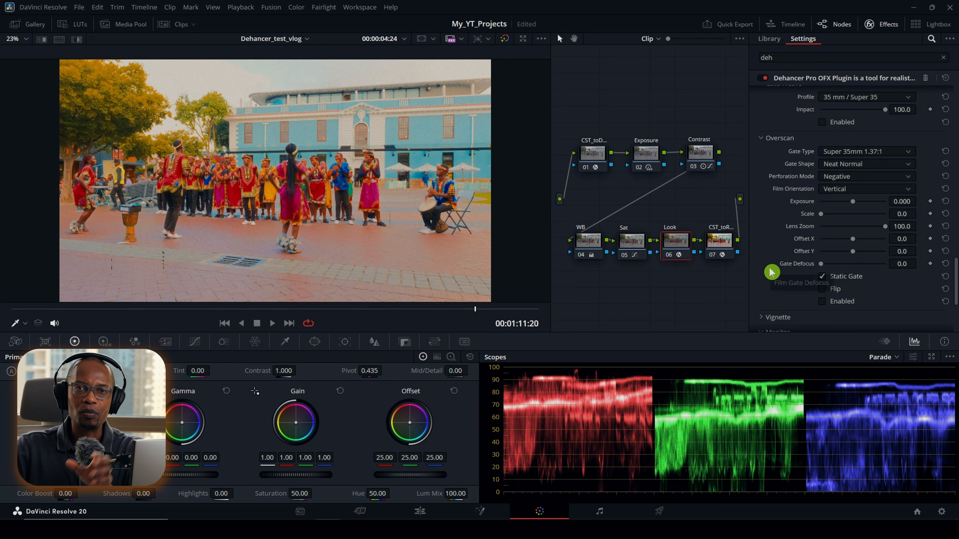
left_click(822, 302)
left_click(910, 152)
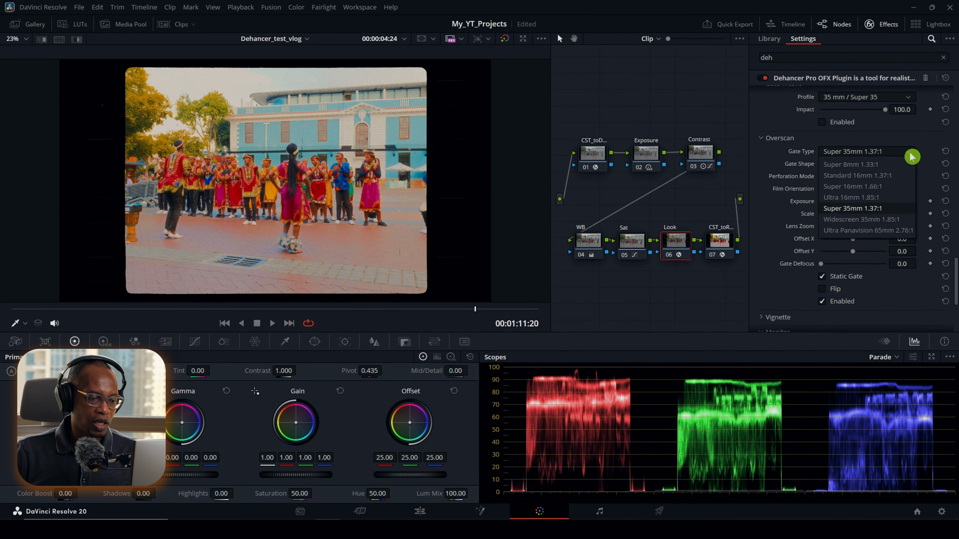
left_click(908, 163)
left_click(912, 152)
left_click(879, 230)
Step: Try the Widescreen 35mm 1.85:1 gate type with Horizontal film orientation, then reset the orientation and disable Overscan
left_click(910, 154)
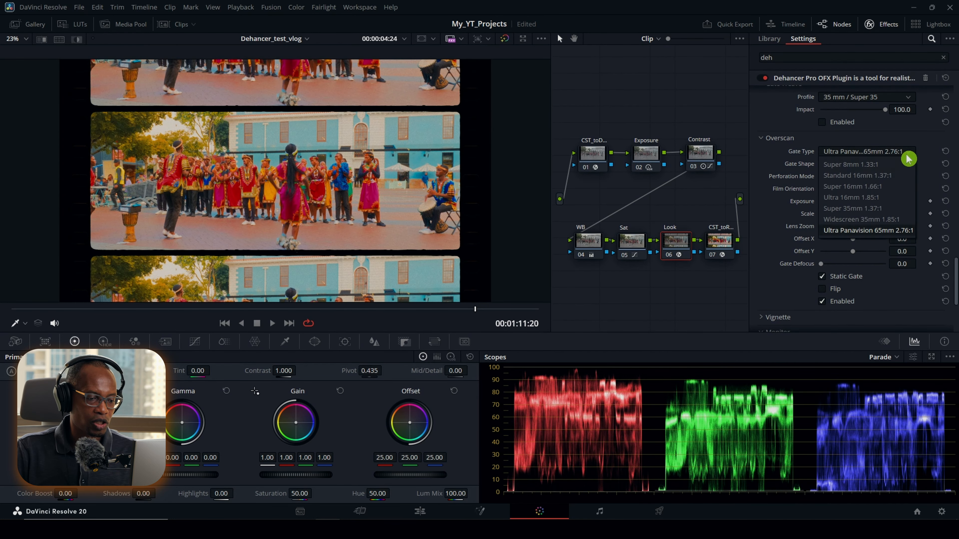
left_click(861, 219)
left_click(868, 189)
left_click(856, 215)
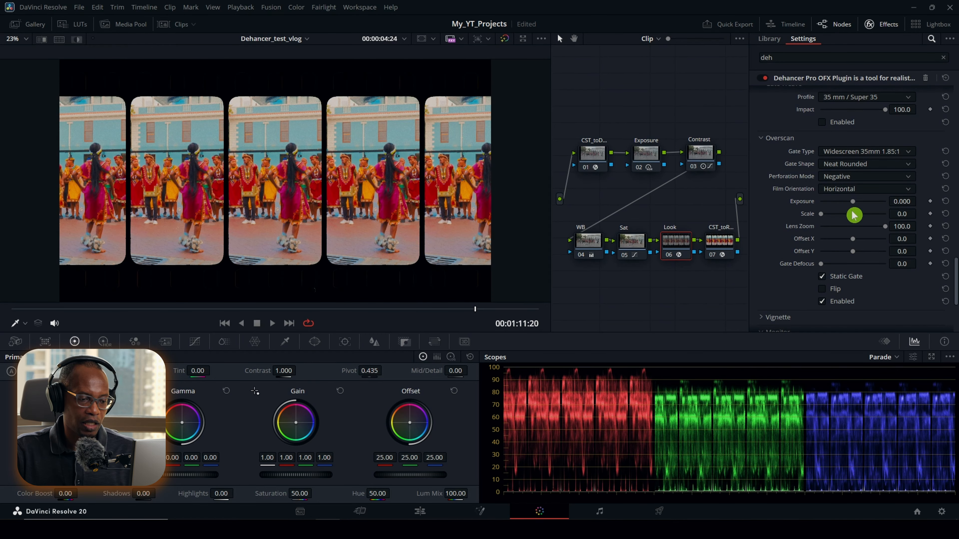
left_click(945, 189)
left_click(822, 301)
scroll(778, 275, "down", 3)
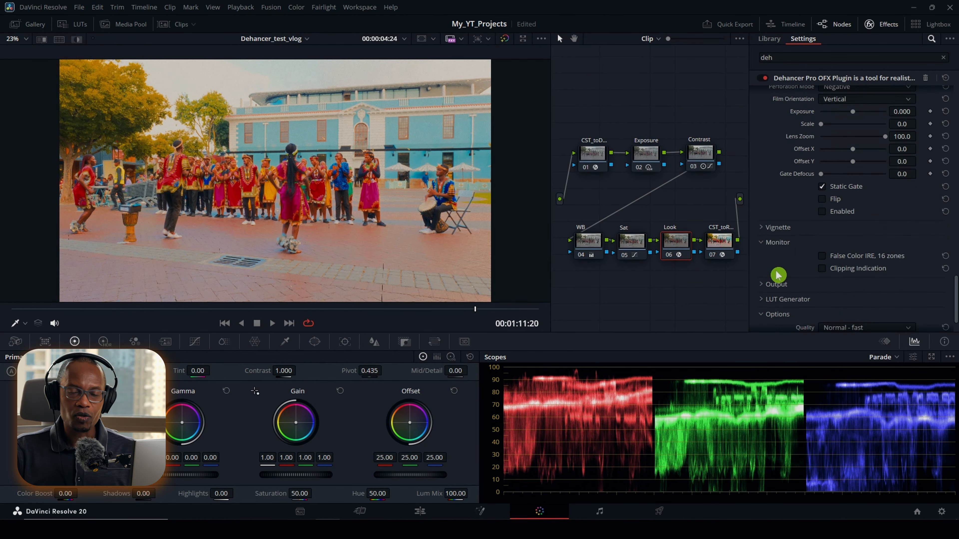
Step: Enable the Vignette, trying other exposure and size amounts before resetting them to Exposure -0.250 and Size 50.0
left_click(767, 227)
scroll(780, 238, "down", 2)
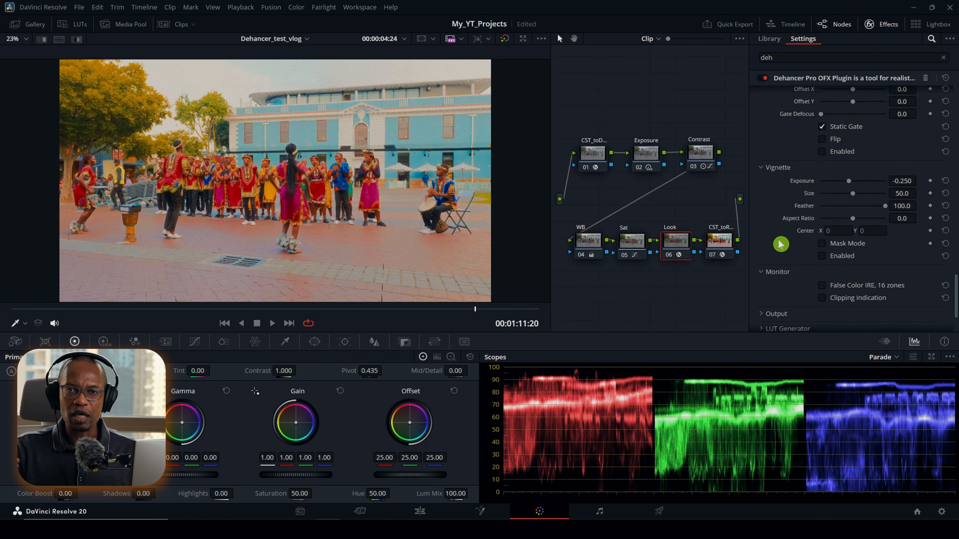
left_click(824, 256)
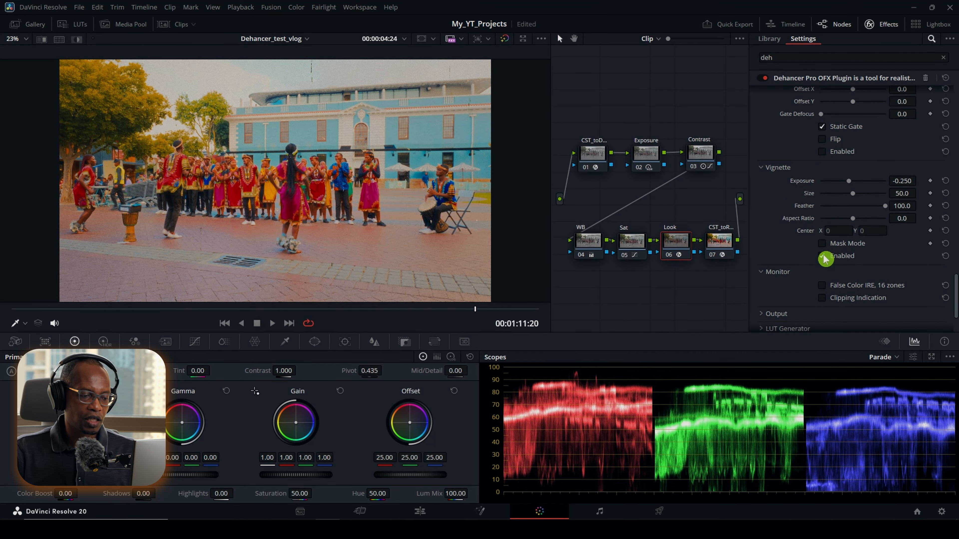
mouse_move(850, 182)
left_mouse_down()
mouse_move(835, 182)
mouse_move(866, 185)
mouse_move(844, 186)
left_mouse_up()
left_click(945, 181)
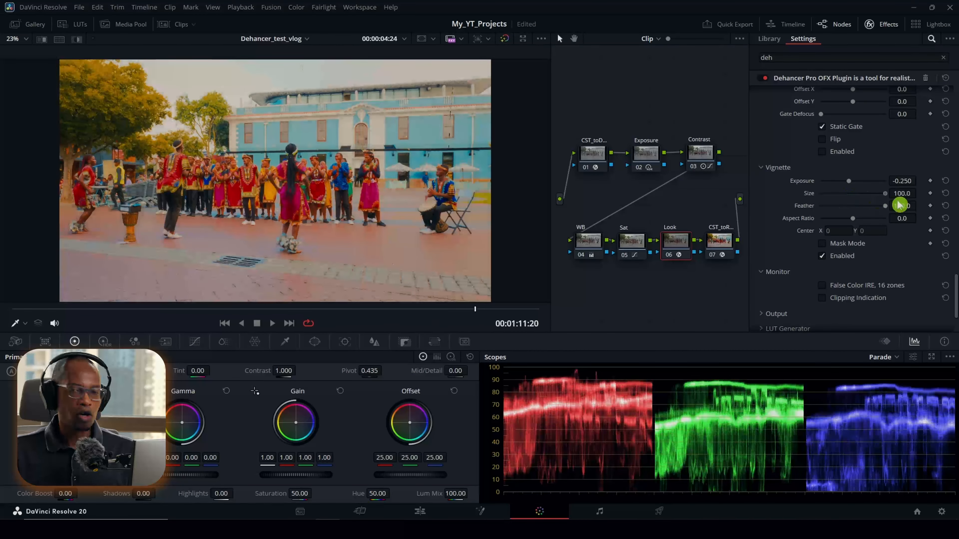
scroll(804, 262, "down", 5)
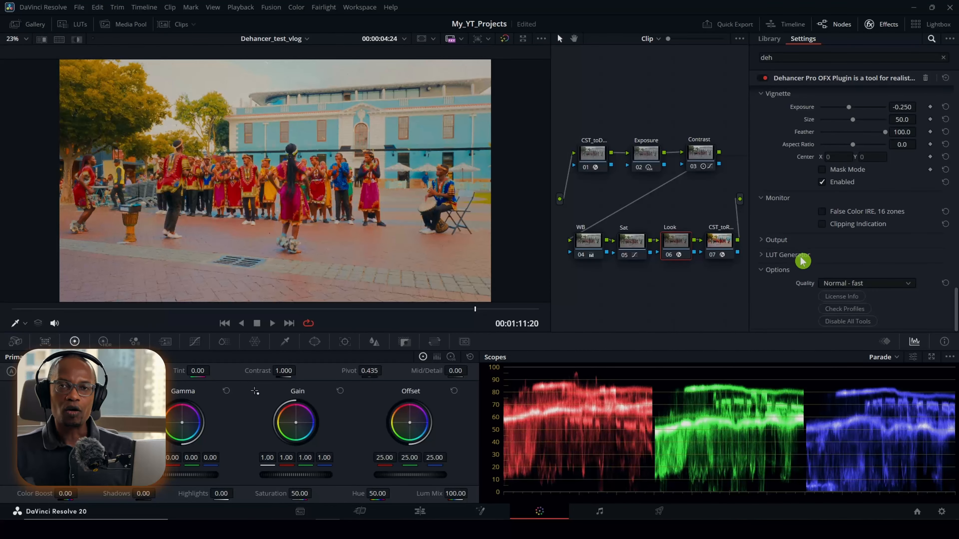
Step: Try the Output Total Impact at 0.0, compare it on another frame of the clip, and reset it to 100.0
left_click(762, 240)
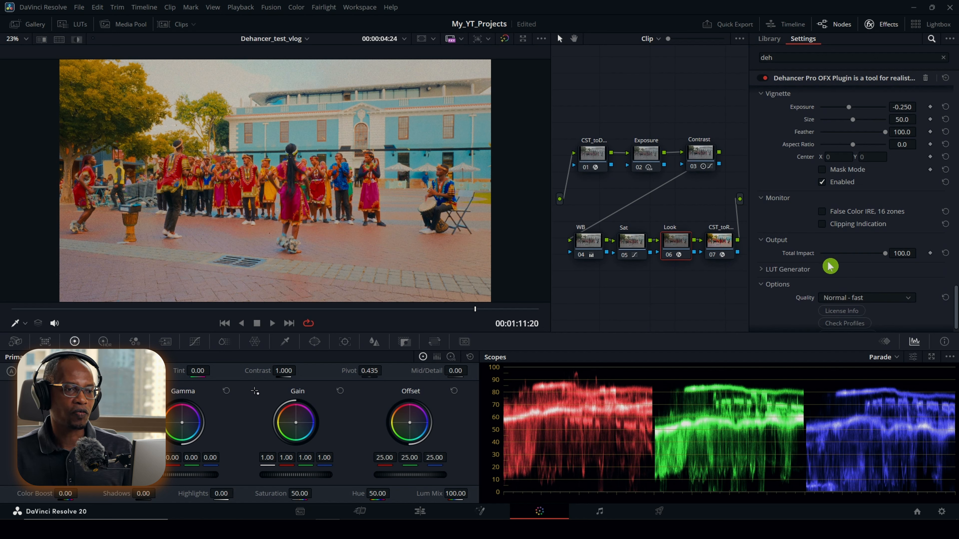
left_click_drag(887, 257, 791, 269)
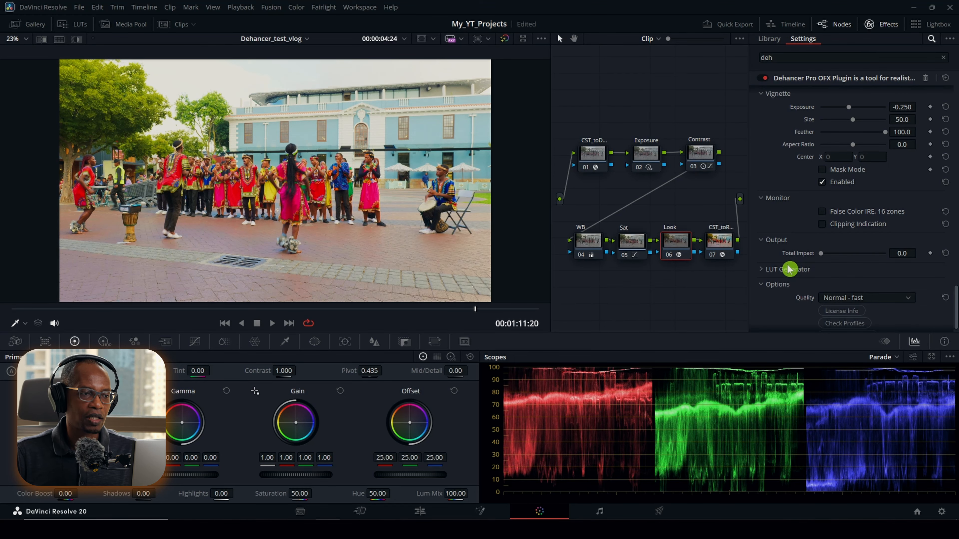
left_click_drag(433, 312, 455, 318)
left_click_drag(456, 319, 464, 317)
left_click(945, 255)
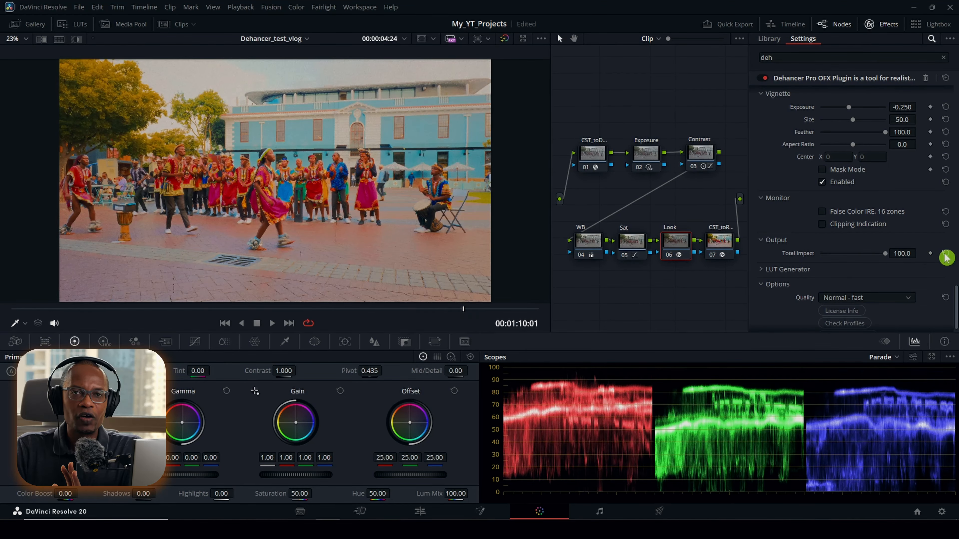
Step: Examine the LUT Generator settings and the remaining plugin options
left_click(762, 270)
scroll(785, 223, "down", 1)
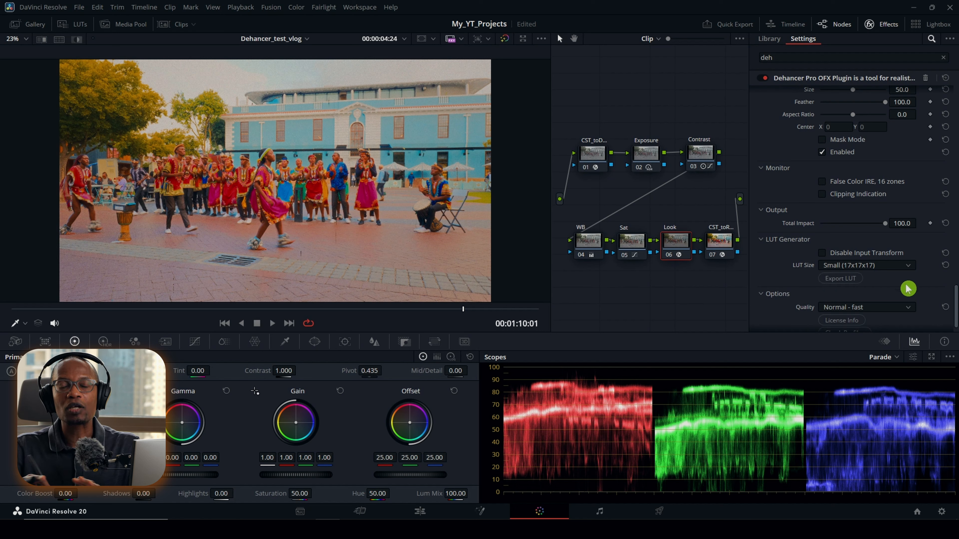
left_click_drag(955, 307, 955, 325)
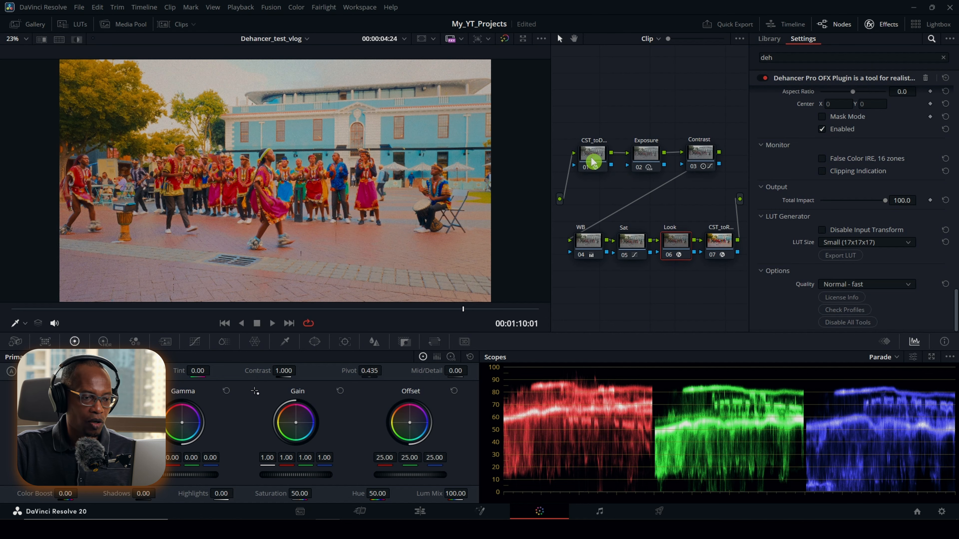
Step: Disable all seven nodes of the grade, from the output color space transform back to the input one
left_click(712, 255)
left_click(670, 254)
left_click(626, 255)
left_click(581, 255)
left_click(693, 166)
left_click(639, 167)
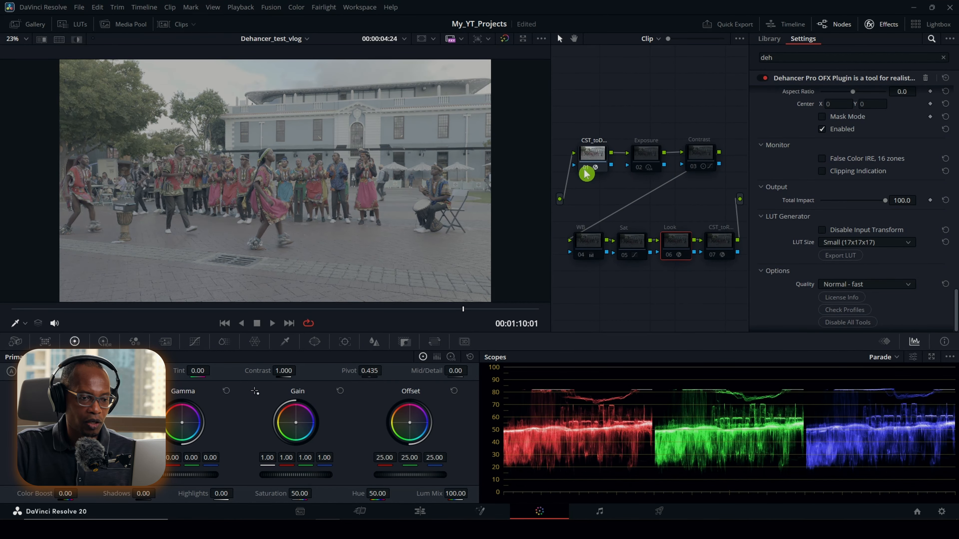
left_click(587, 174)
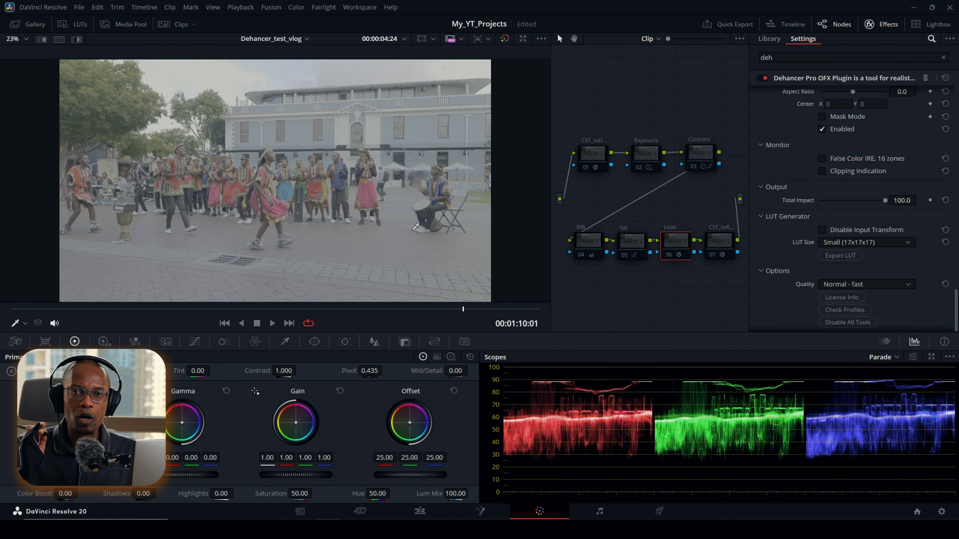
Step: Re-enable the input and output color space transform nodes
left_click(588, 168)
left_click(725, 247)
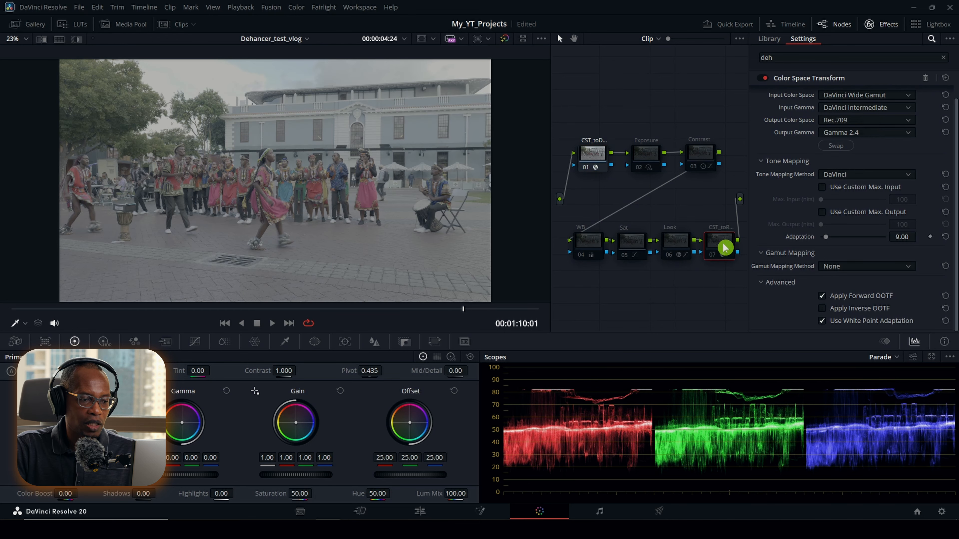
left_click(721, 262)
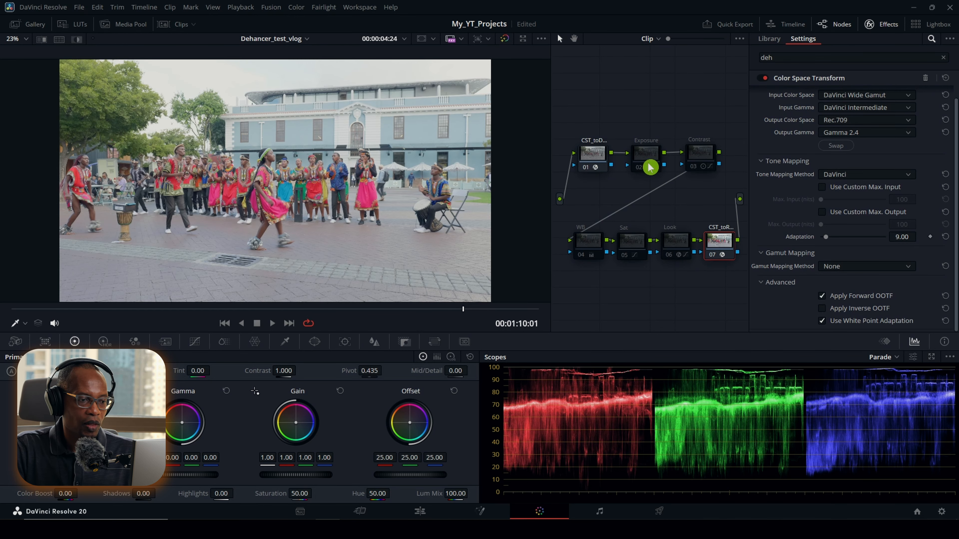
Step: Re-enable the Exposure, Contrast, WB, Sat and Look nodes one after another to review each one's contribution
left_click(648, 163)
left_click(641, 172)
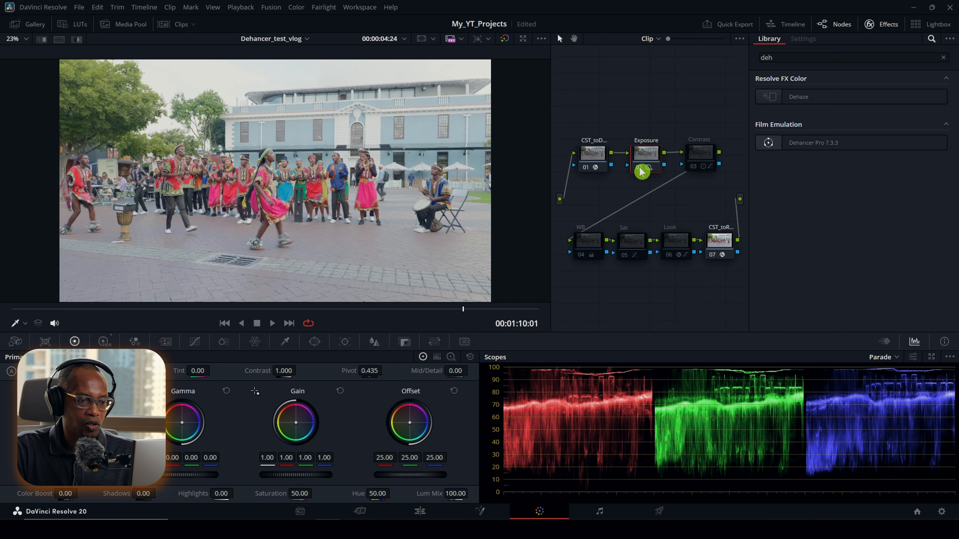
left_click(700, 160)
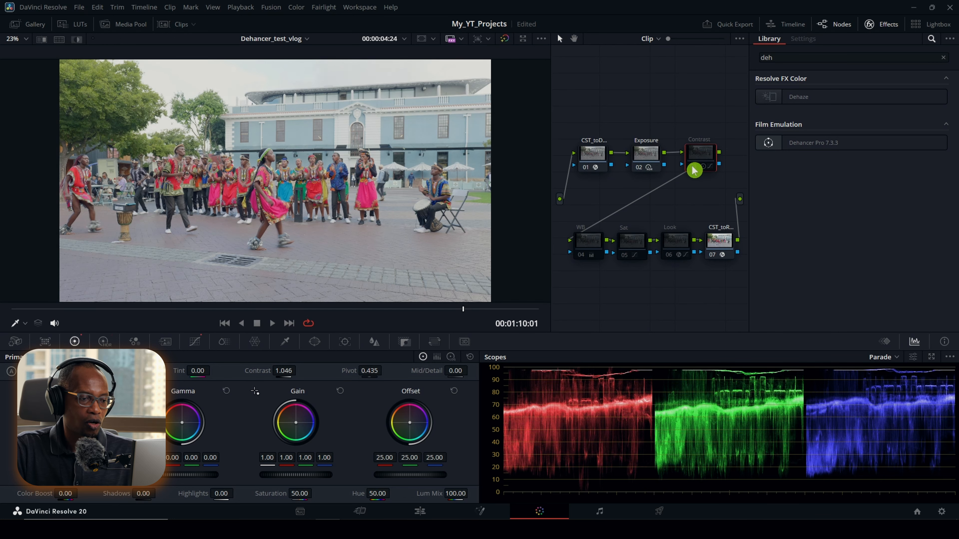
left_click(694, 171)
left_click(585, 260)
left_click(626, 260)
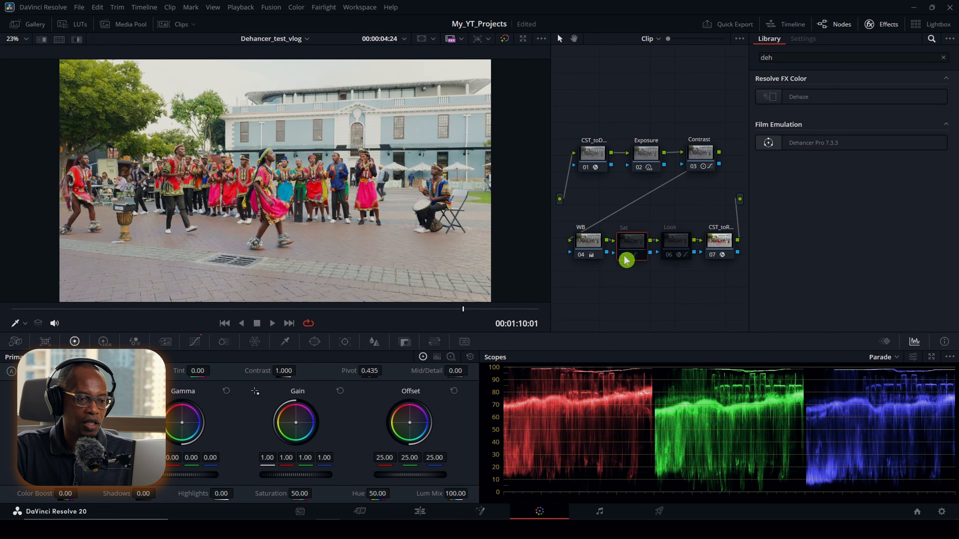
left_click(627, 260)
left_click(670, 257)
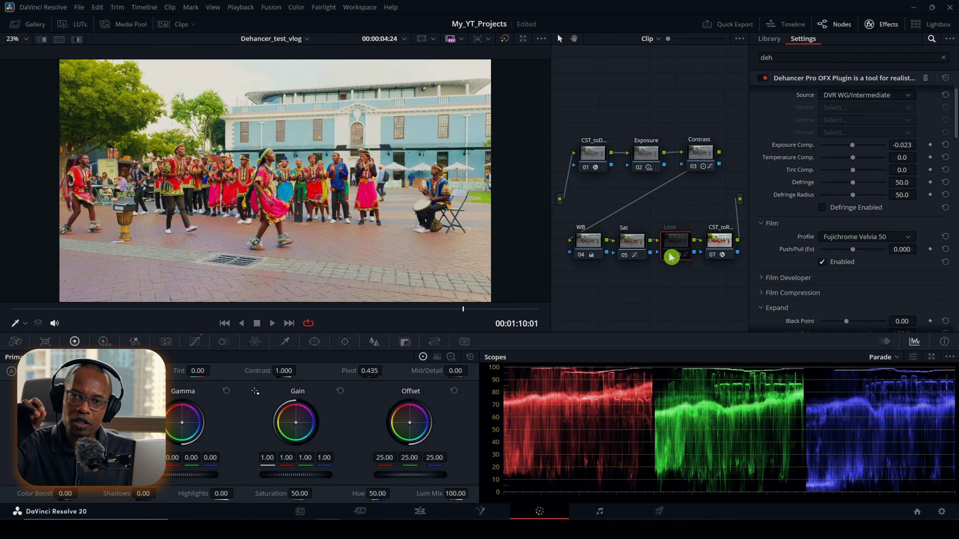
left_click(669, 256)
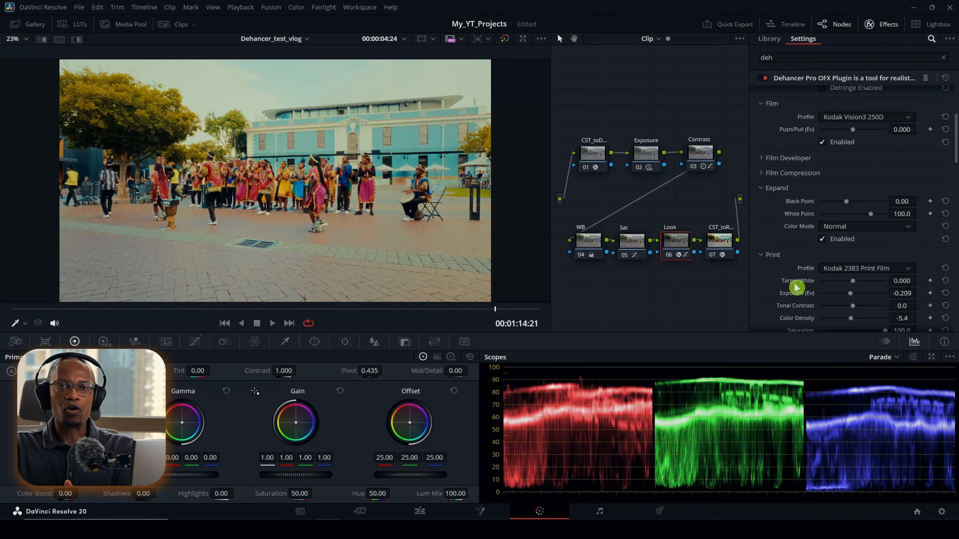
scroll(793, 289, "down", 3)
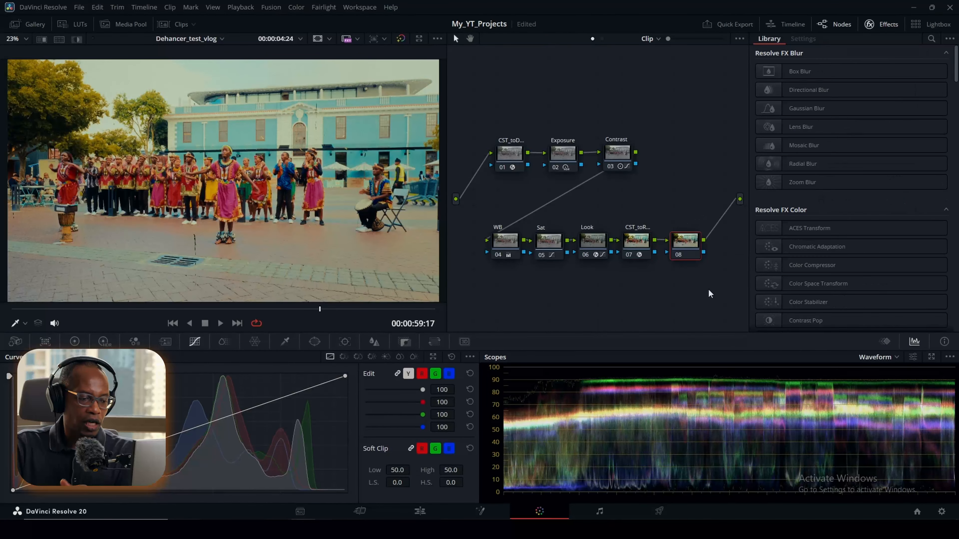
Step: Clean up the node graph and label the last two nodes color_wr... and masks
right_click(629, 309)
left_click(664, 422)
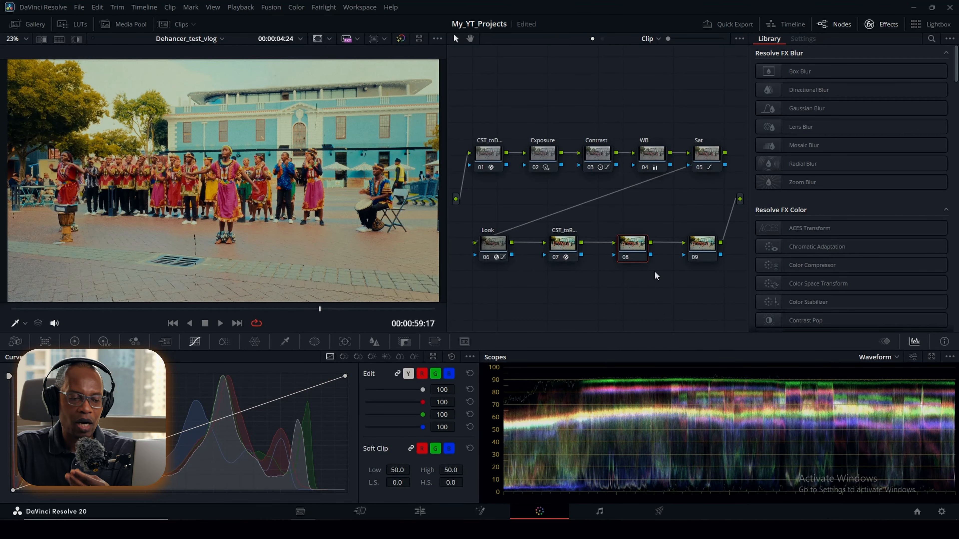
left_click(703, 255)
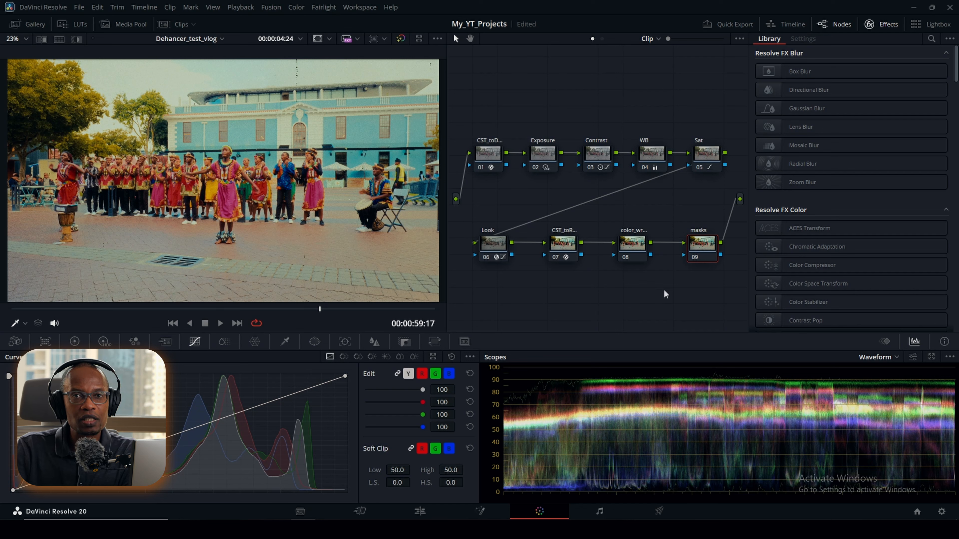
Step: Combine the Exposure, Contrast, WB and Sat nodes into a compound node labelled Primaries, placed beside the first node
left_click(488, 153)
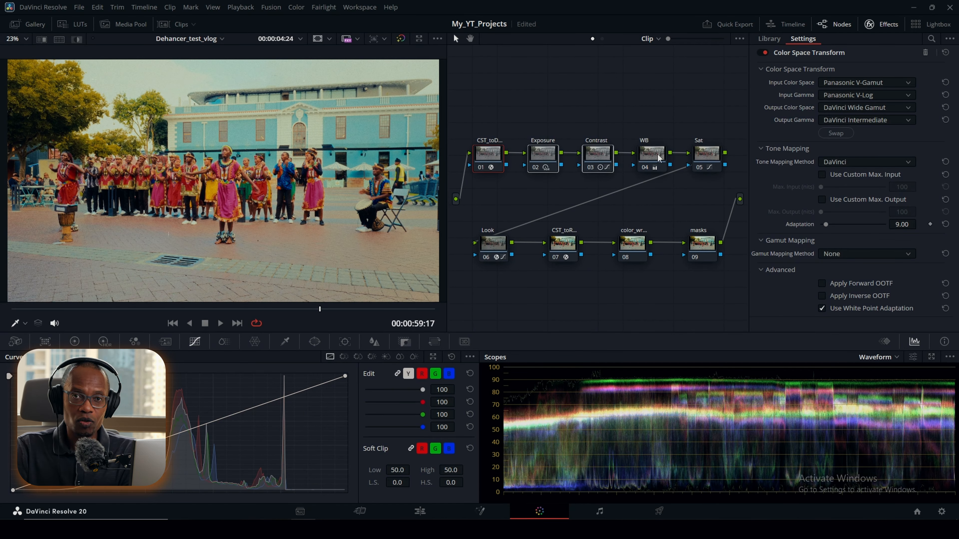
right_click(707, 161)
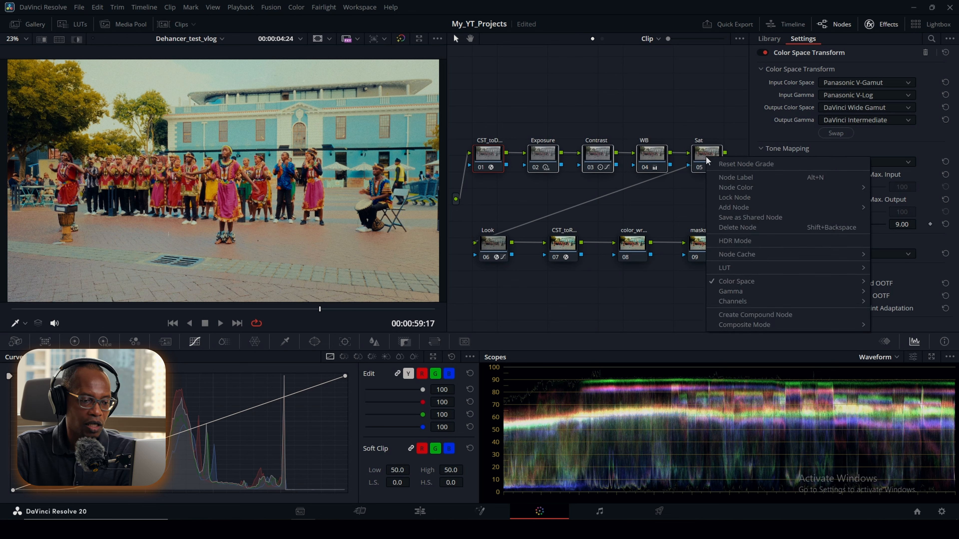
left_click(754, 315)
left_click_drag(707, 162, 558, 160)
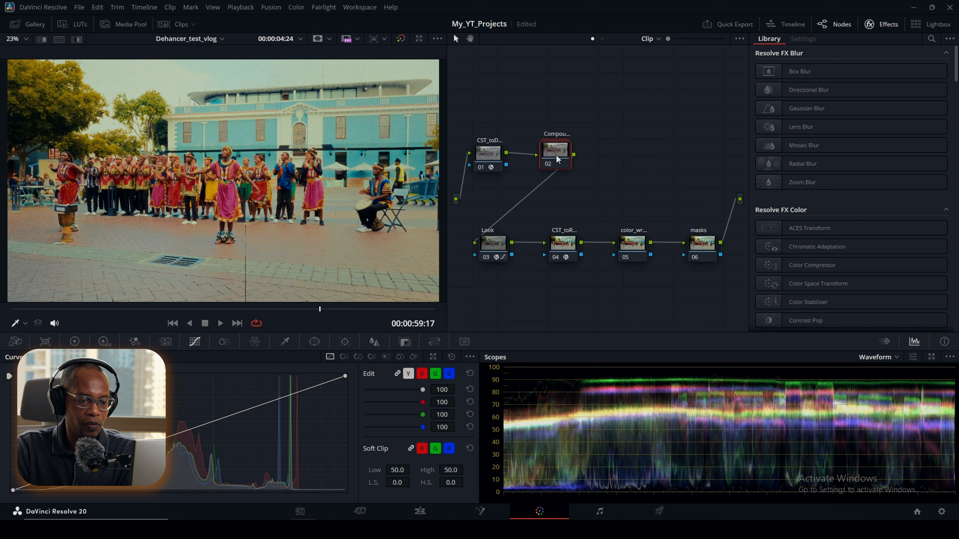
double_click(567, 163)
type("Primarie")
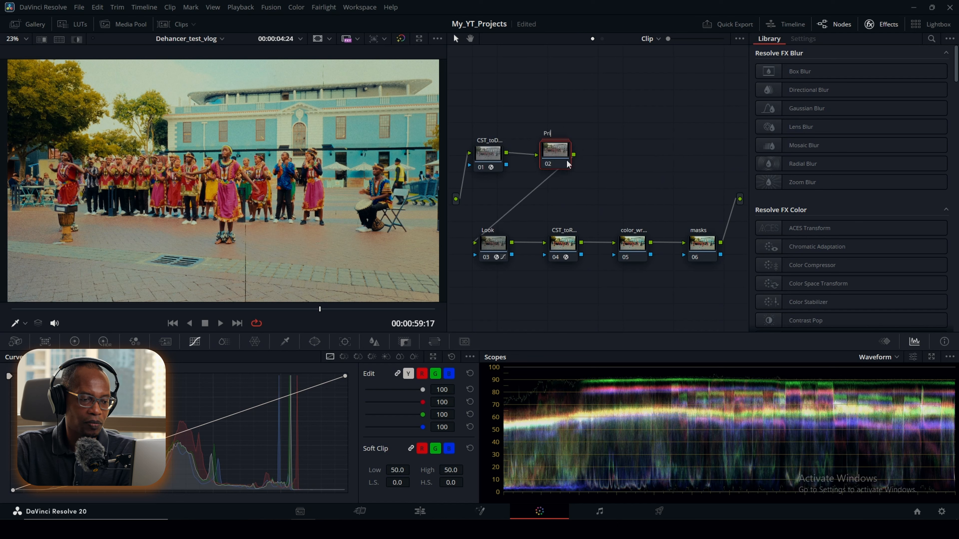
type("s")
key("Return")
double_click(547, 157)
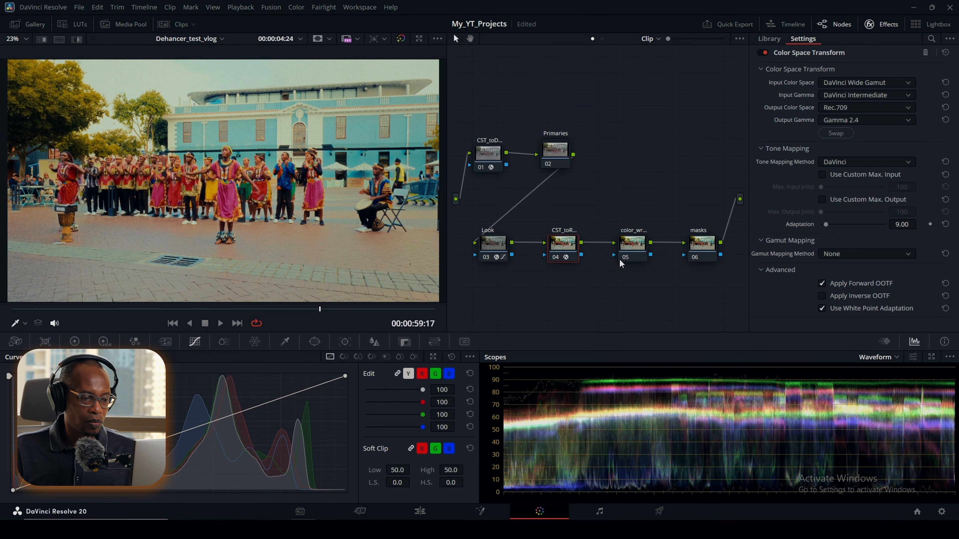
Step: Combine the last two nodes, color_wr... and masks, into a compound node labelled Secondaries, and clean up the node graph
right_click(700, 247)
left_click(746, 409)
left_click_drag(694, 246, 630, 244)
key("F2")
type("Seconda...")
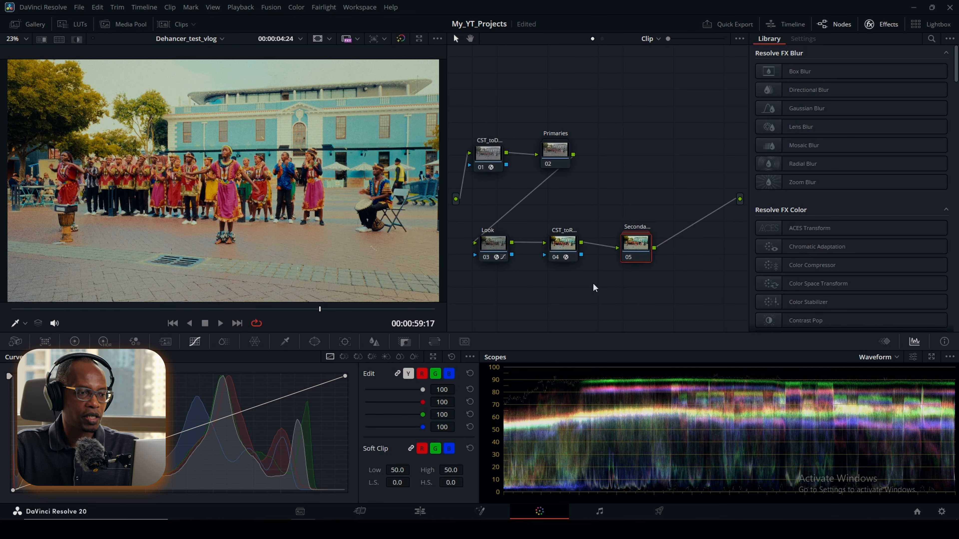
right_click(561, 294)
left_click(600, 415)
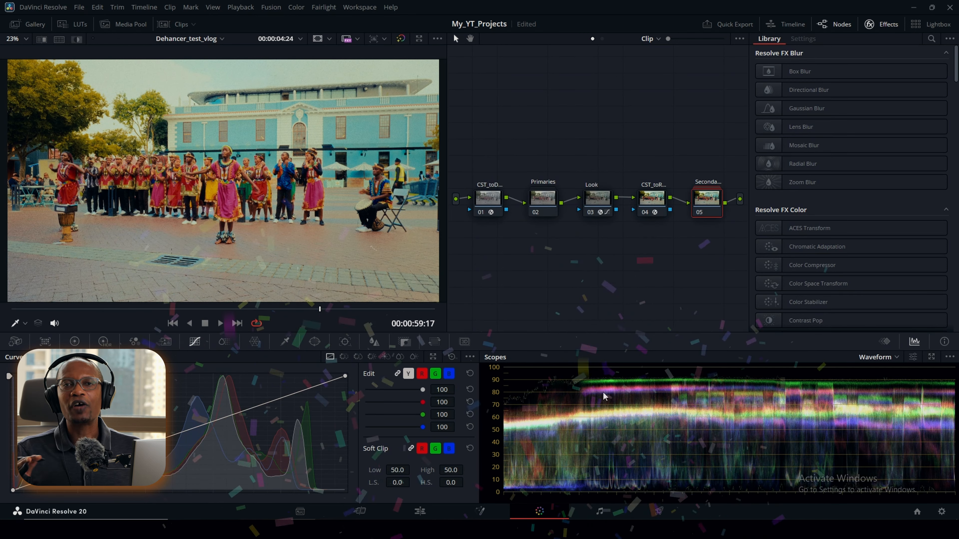